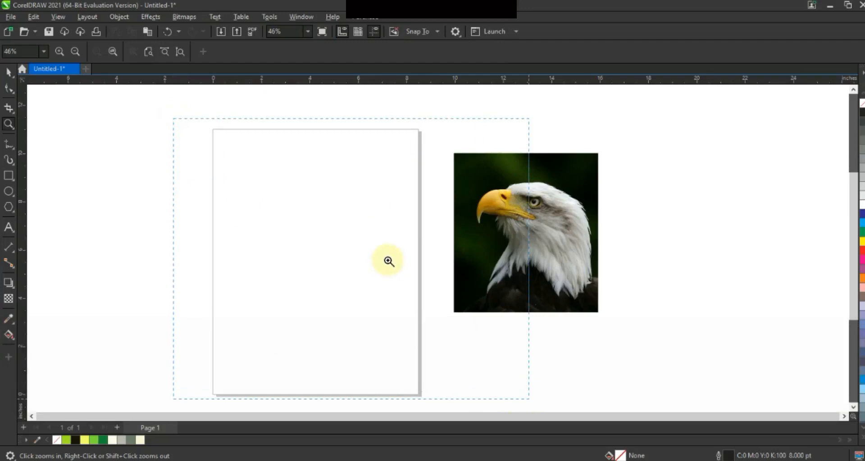
Set the default outline width to 4 pt and draw a rectangle about 3.7 by 4.4 inches in the page's upper half
scroll(389, 261, up, 1)
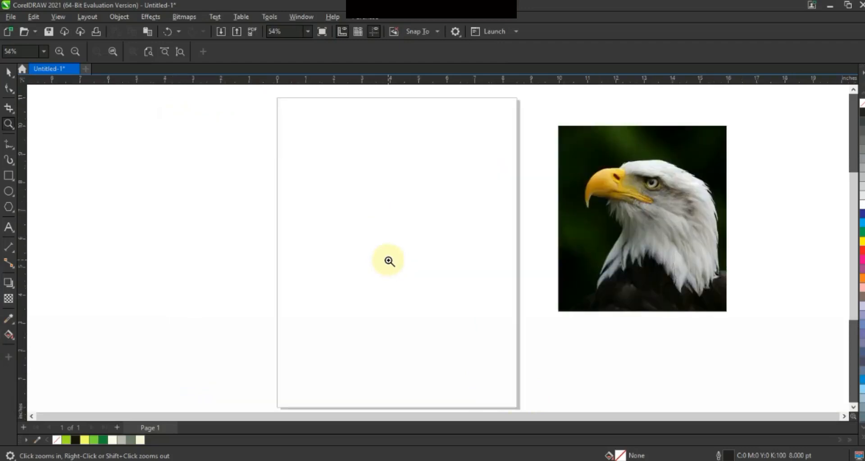
click(9, 176)
click(522, 53)
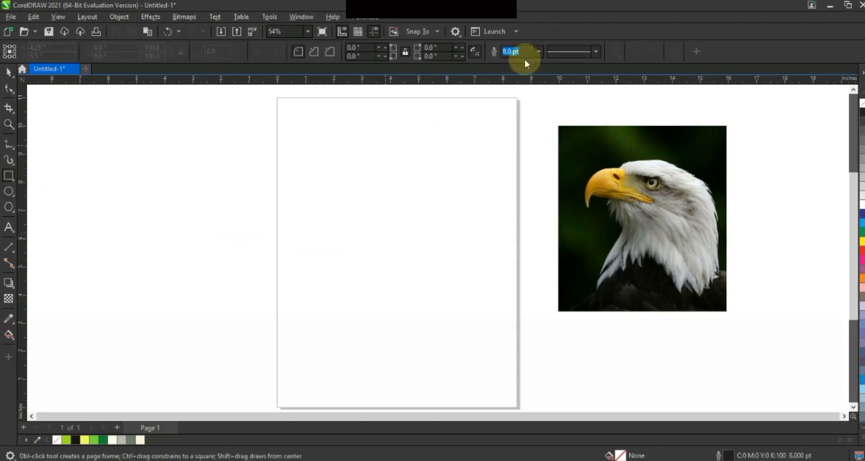
click(539, 53)
click(523, 136)
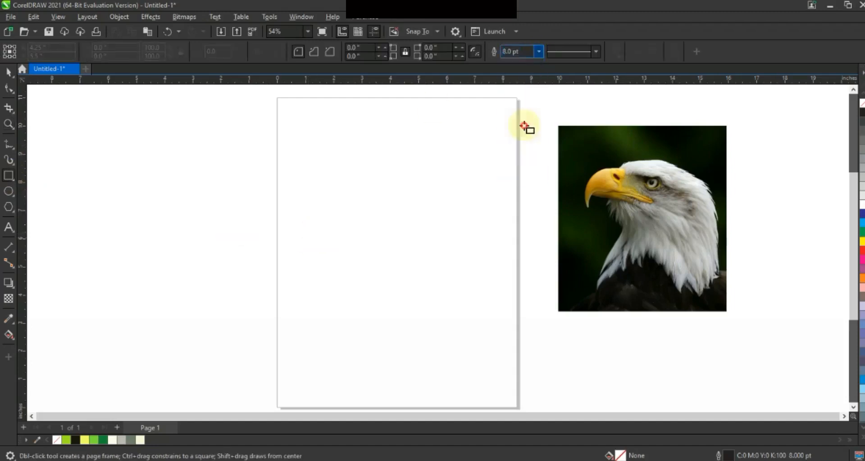
drag(329, 151, 432, 270)
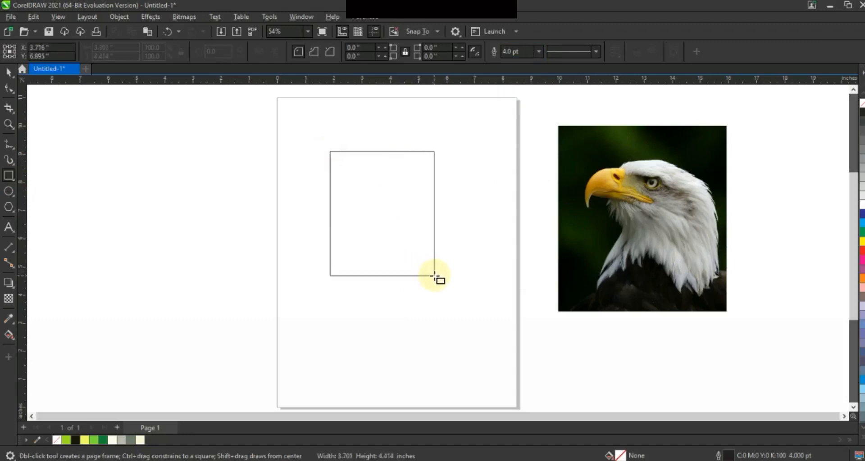
drag(434, 276, 435, 276)
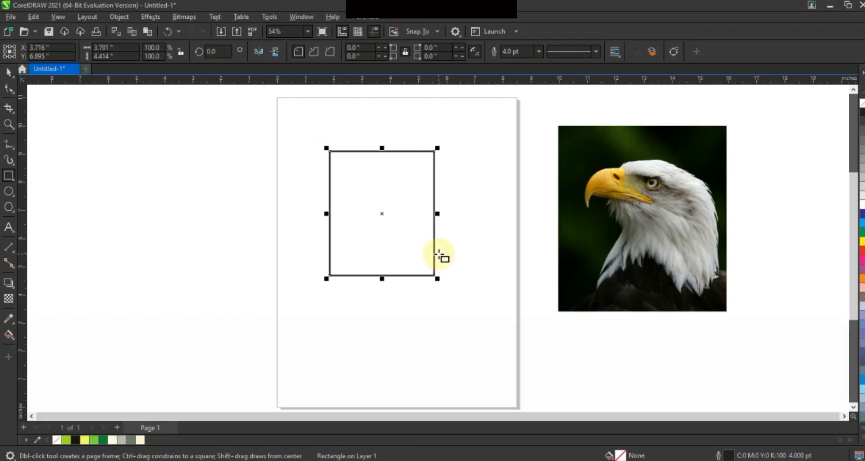
Round all four corners of the rectangle to a radius of about 0.5 inch and convert it to curves
click(9, 92)
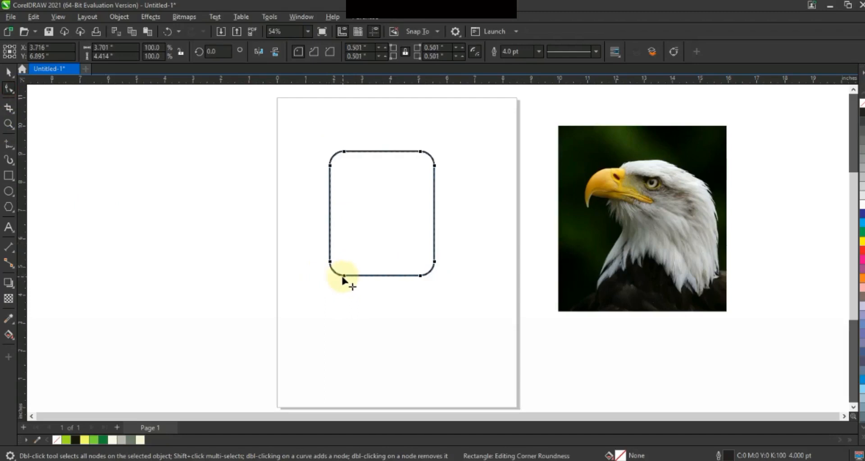
click(8, 72)
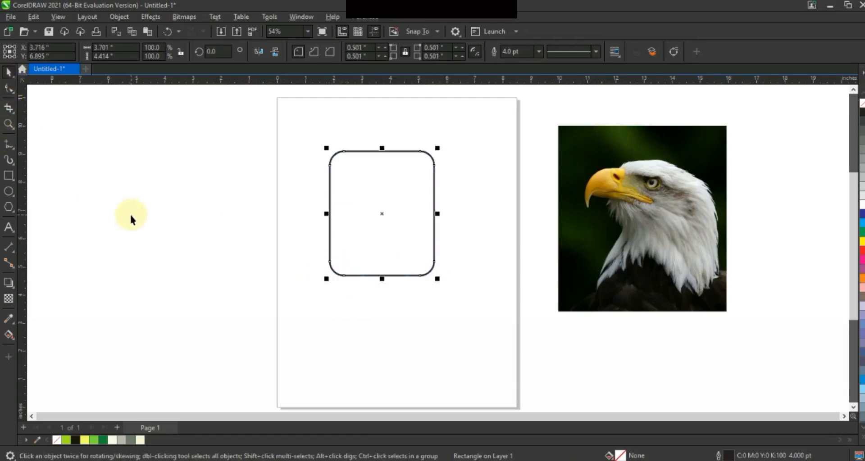
click(120, 17)
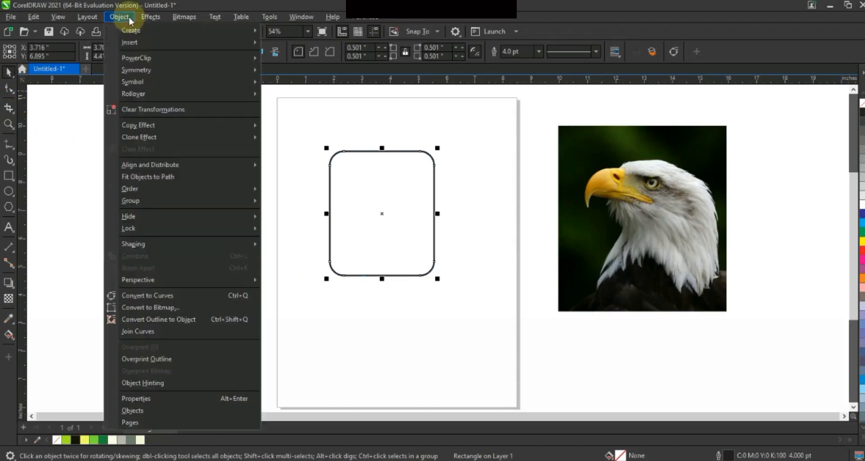
click(161, 296)
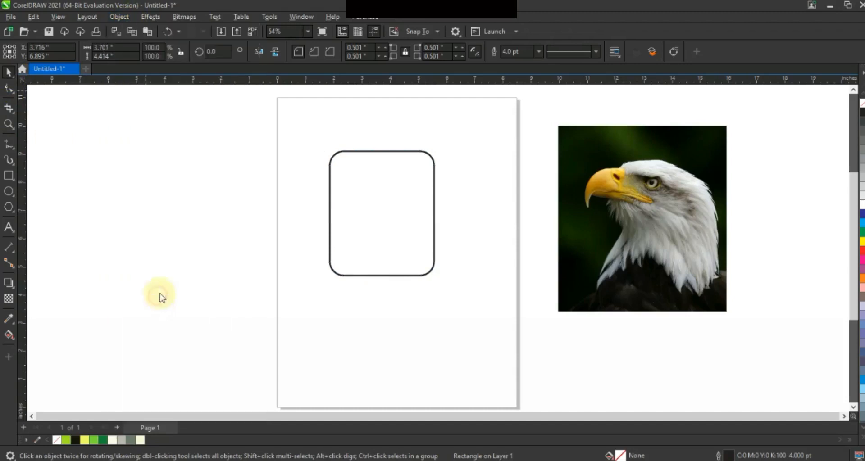
Move the lower-right corner nodes straight down to slope the bottom edge, making the shape about 5.65 inches tall
click(9, 90)
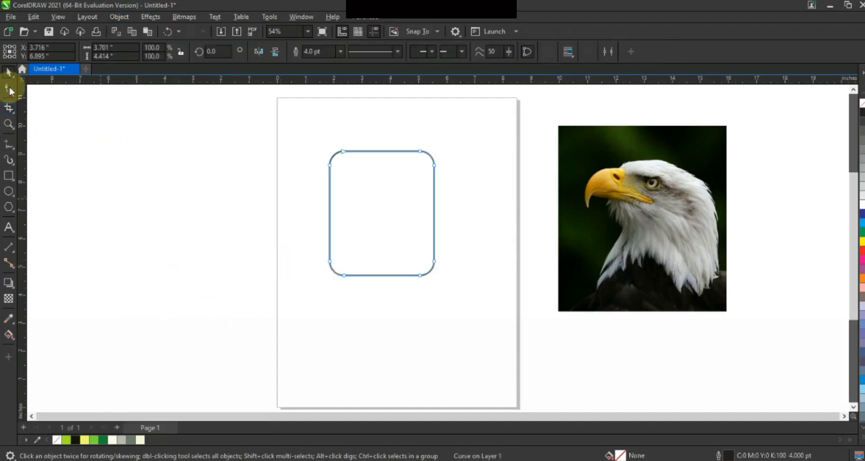
click(421, 276)
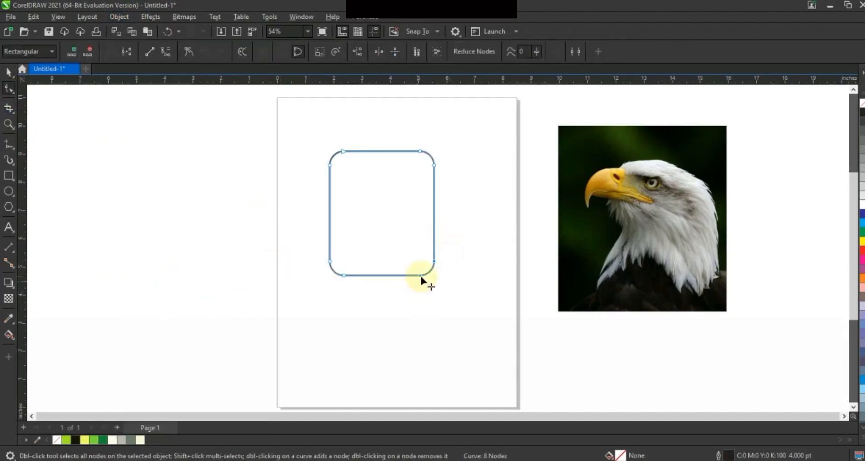
drag(420, 276, 422, 310)
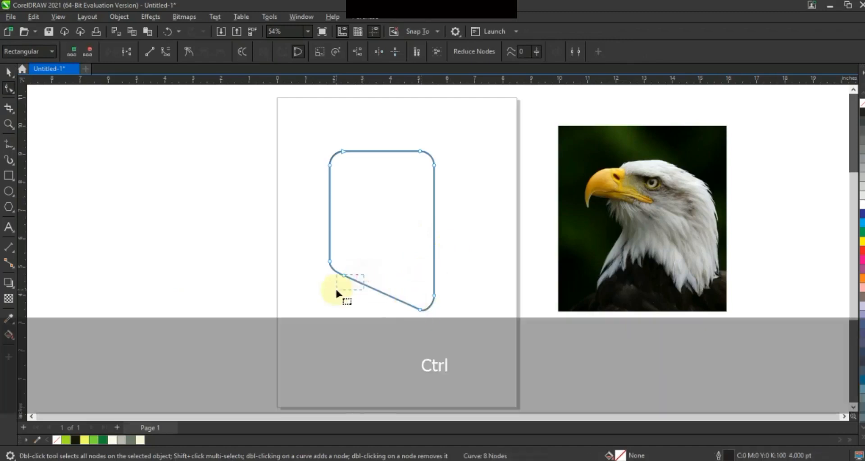
Create a horizontally mirrored copy of the sloped shape, overlapping the original about 1.14 inches to its right
click(8, 73)
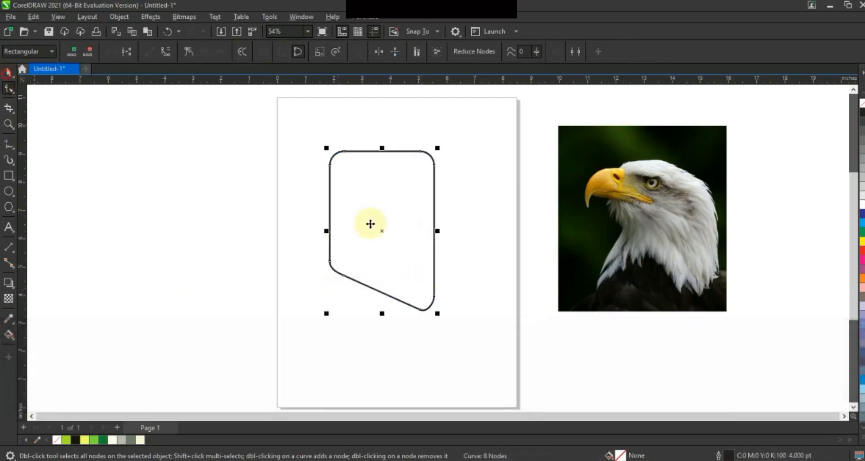
drag(326, 231, 392, 226)
right_click(441, 236)
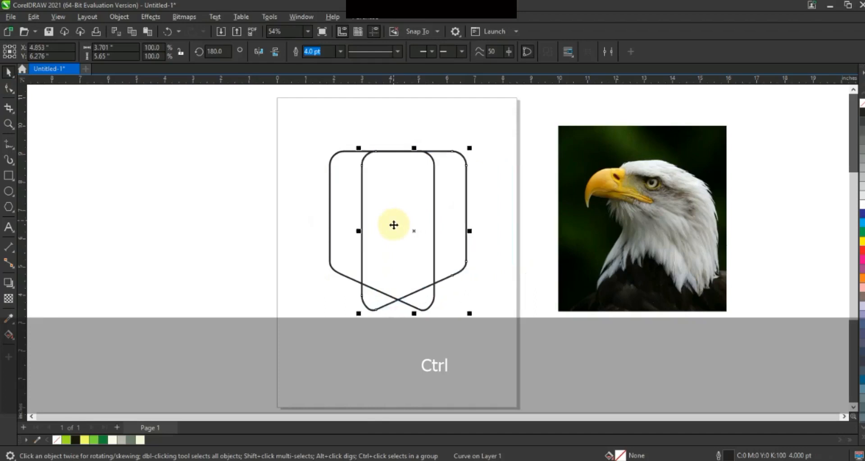
Smart Fill the left, centre and right regions of the overlapping outlines to build a blue shield shape
click(348, 222)
click(15, 342)
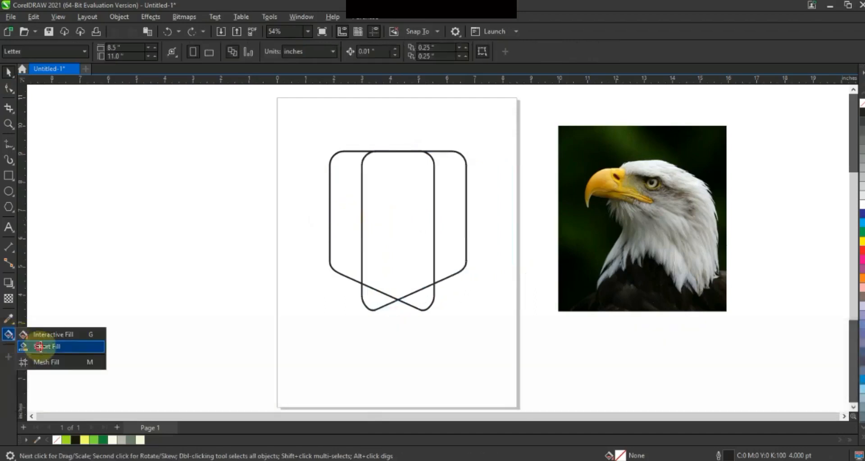
click(39, 347)
click(357, 232)
click(378, 231)
click(444, 227)
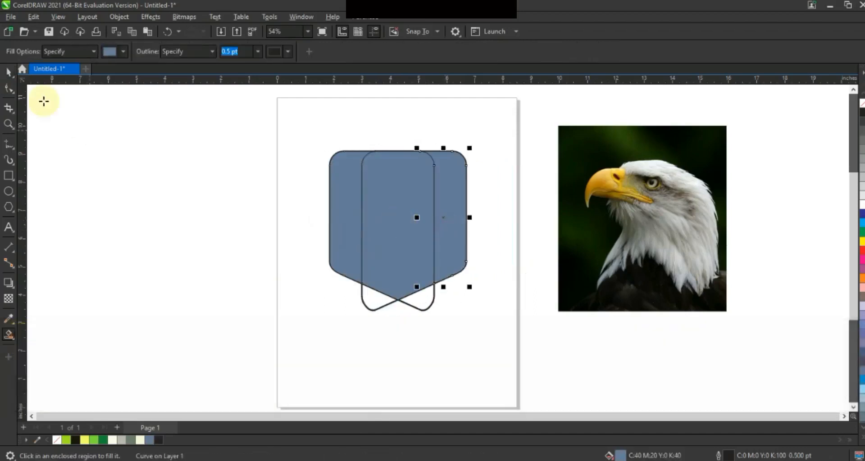
Delete the two original outlines and weld the three filled regions into a single shield
click(8, 72)
key(Delete)
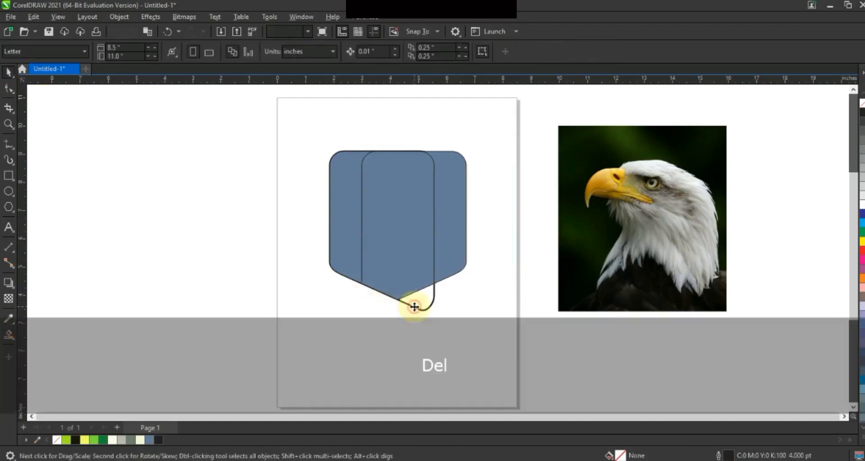
click(439, 234)
shift+click(402, 236)
shift+click(344, 227)
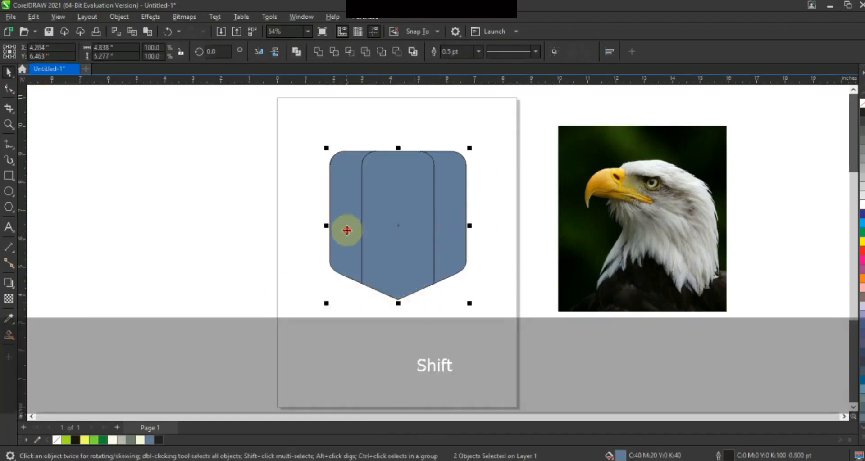
click(317, 52)
Lengthen the shield vertically by moving its nodes, keeping the rounded corners, to an overall height of about 6.93 inches
drag(390, 217, 391, 249)
click(8, 88)
drag(486, 180, 330, 153)
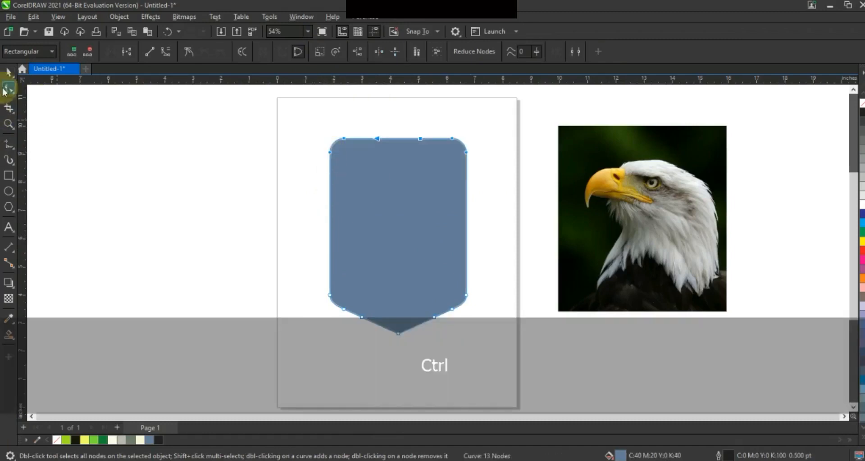
Remove the shield's fill and set its outline width to 3 pt
click(8, 74)
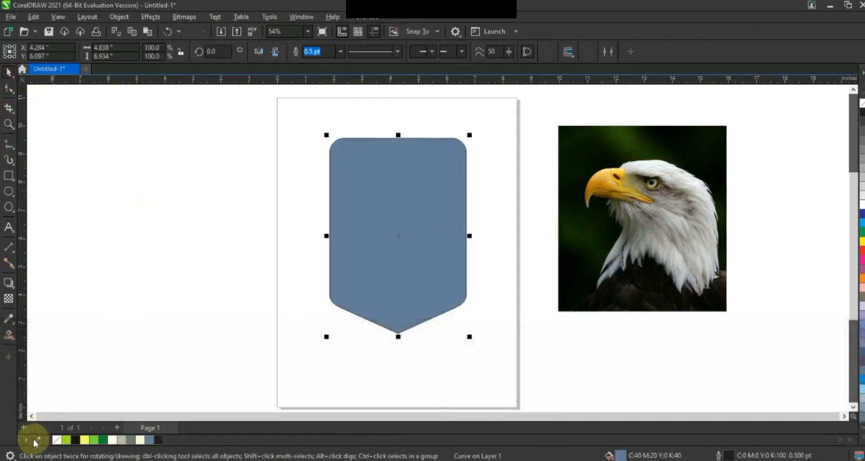
click(57, 441)
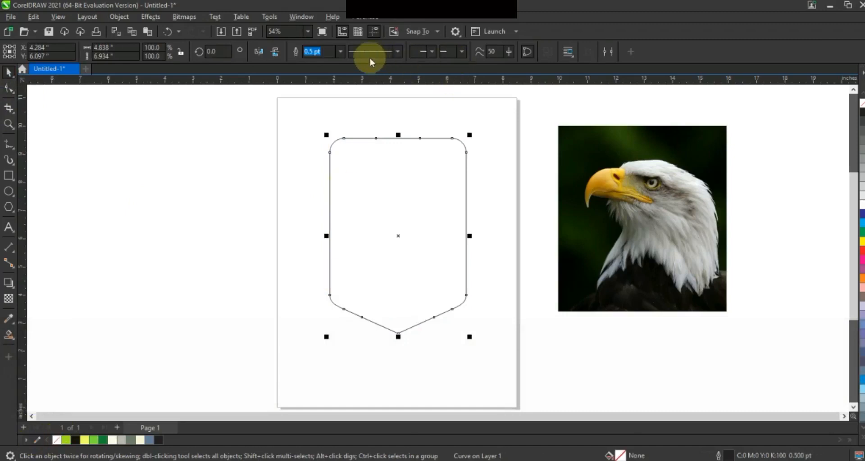
click(341, 53)
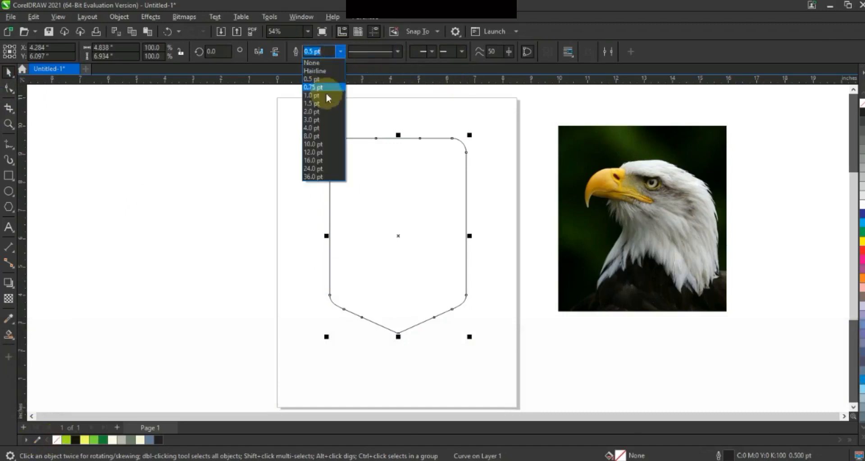
click(321, 128)
click(293, 197)
Add a one-step inside contour to the shield with an offset of about 0.257 inch
click(9, 124)
drag(300, 130, 497, 334)
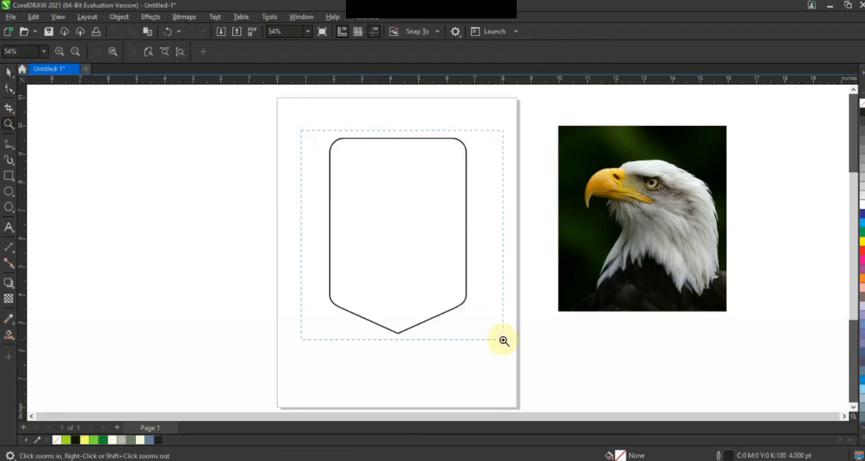
drag(505, 342, 505, 342)
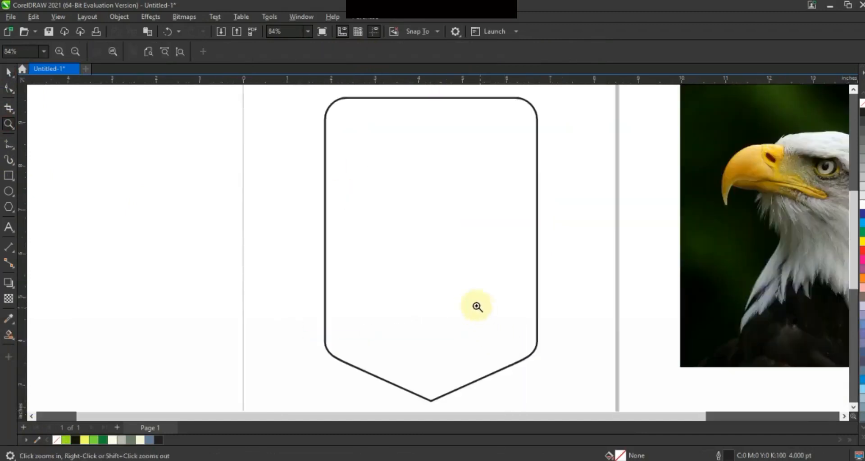
click(10, 76)
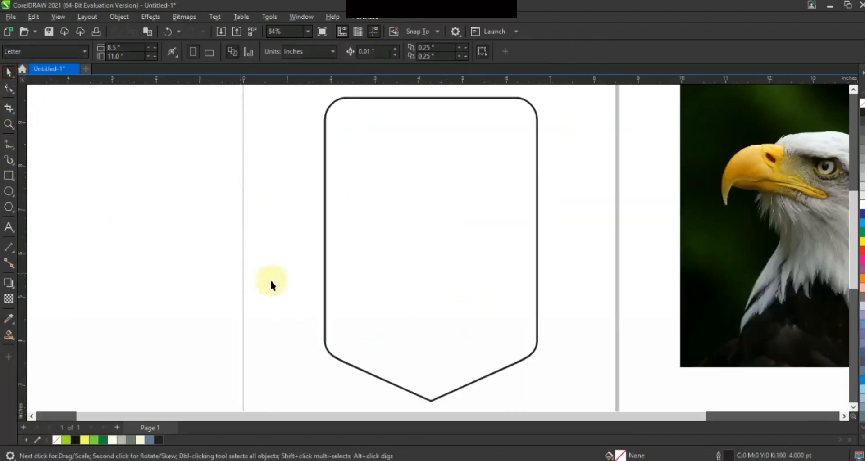
click(369, 280)
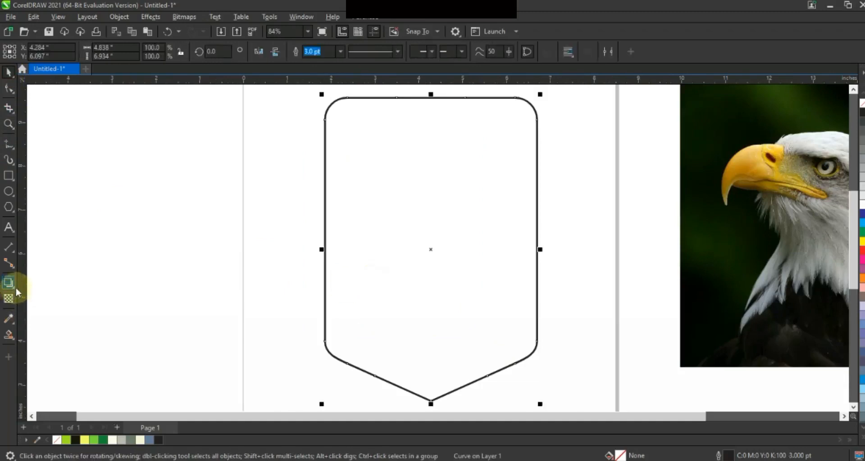
click(16, 293)
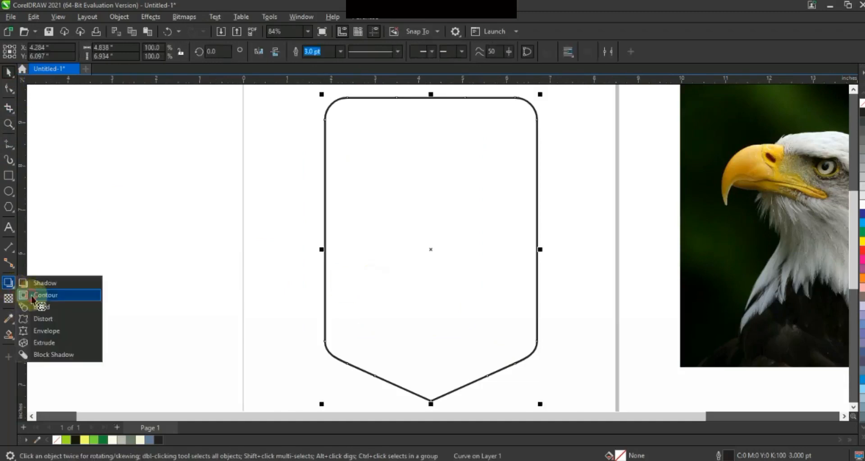
click(34, 295)
click(400, 101)
drag(399, 100, 398, 109)
Break the contour apart from the shield so the inner outline is a separate curve
click(8, 72)
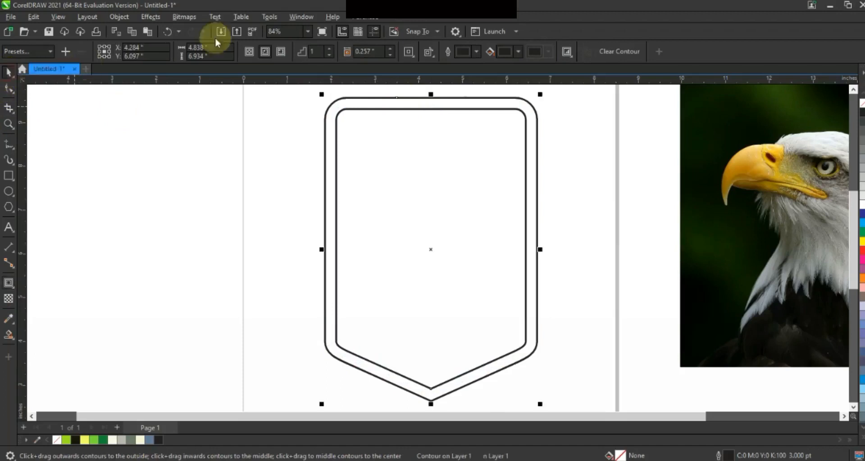
click(118, 16)
click(143, 268)
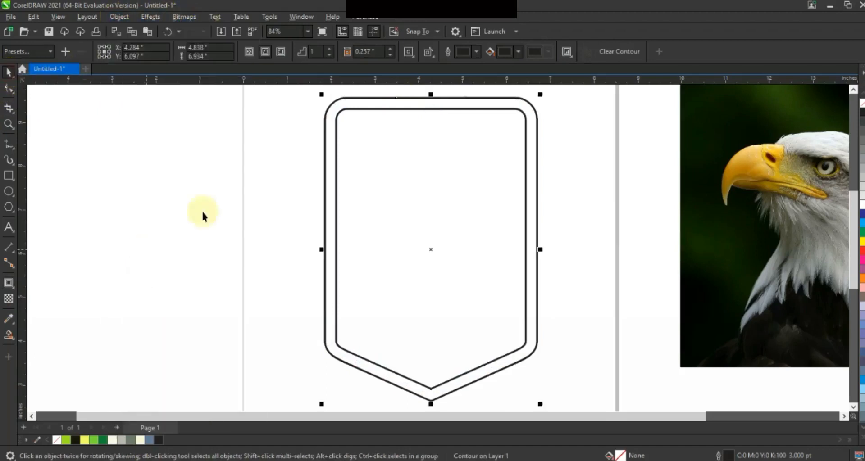
Lower the inner outline's top edge and rounded upper corners straight down by about 2.28 inches
click(355, 109)
click(9, 88)
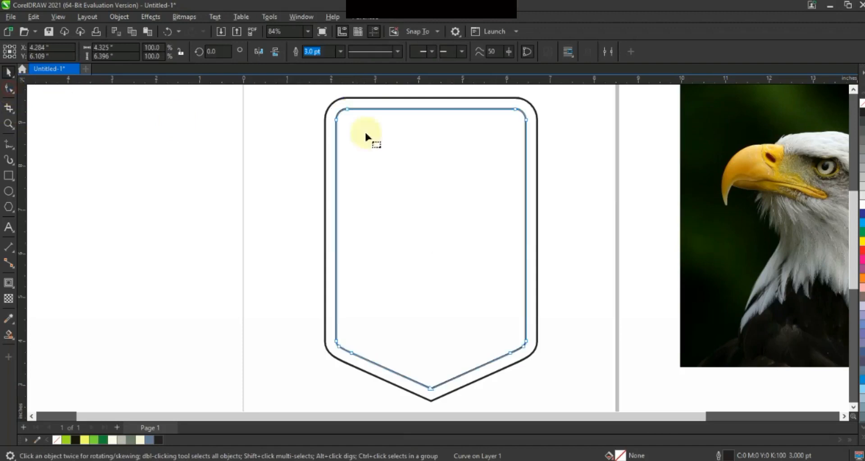
drag(523, 169, 542, 173)
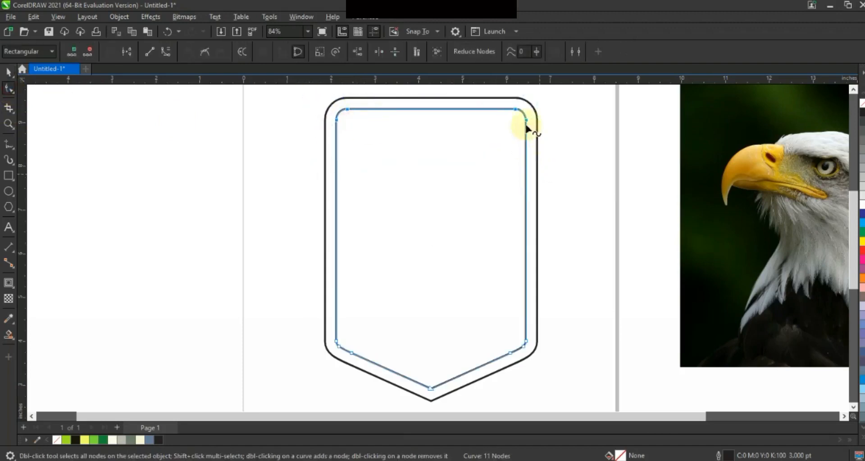
drag(527, 134, 531, 223)
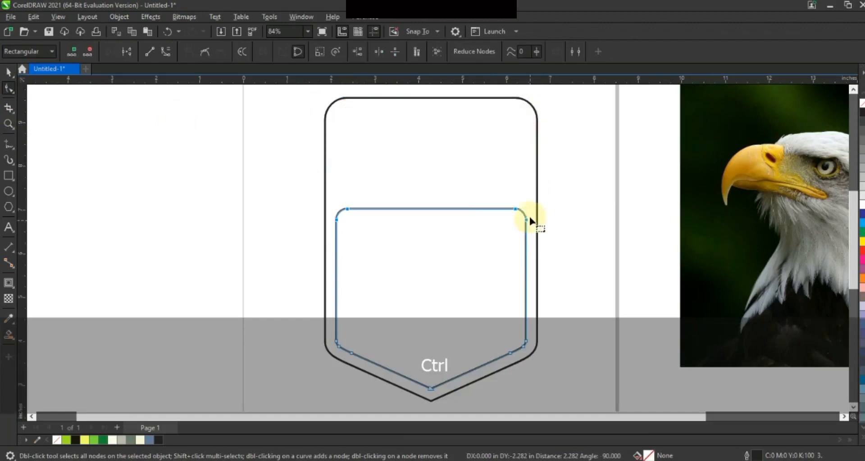
click(7, 76)
click(206, 225)
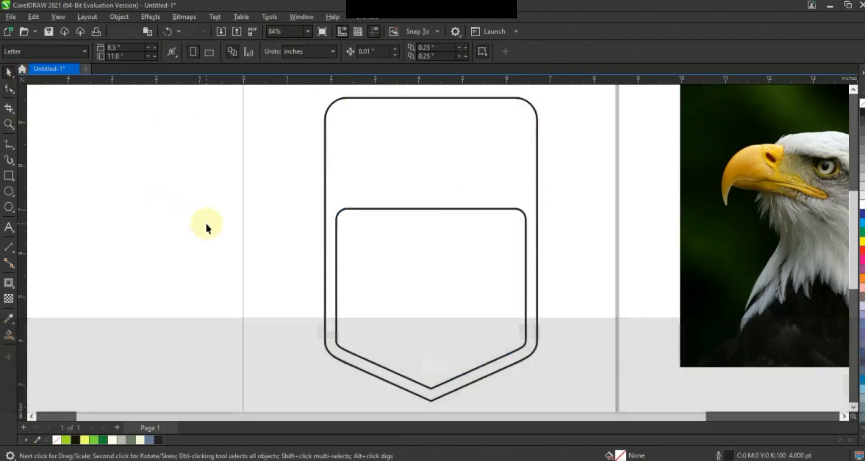
Place the eagle photo over the shield, scaled from its centre to 40.9%, and lower it to Y about 5.257 inches
mouse_move(709, 235)
mouse_down()
mouse_move(586, 278)
mouse_move(338, 274)
mouse_move(341, 267)
mouse_up()
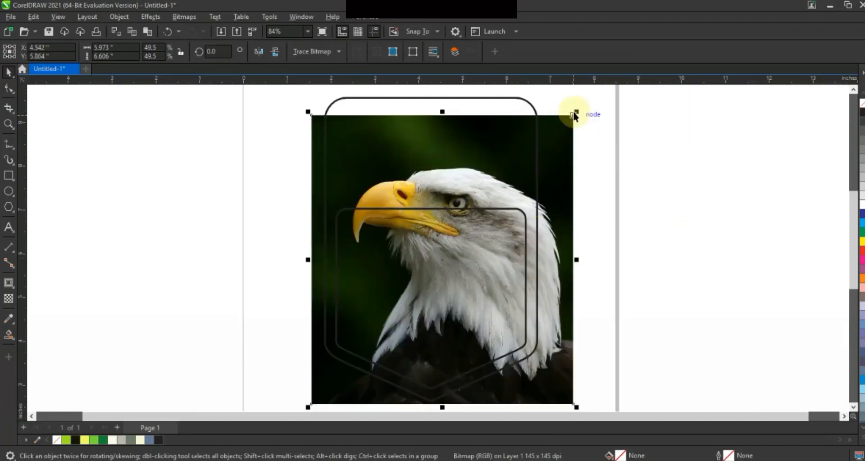
drag(576, 112, 554, 137)
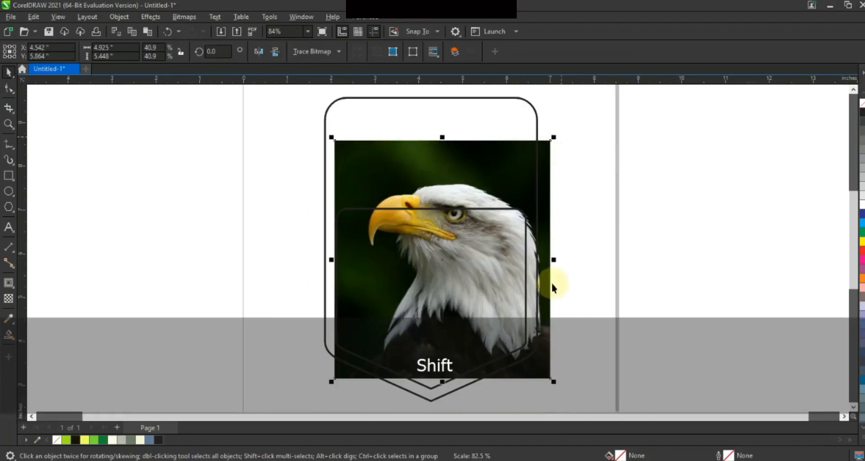
drag(550, 287, 550, 313)
click(550, 241)
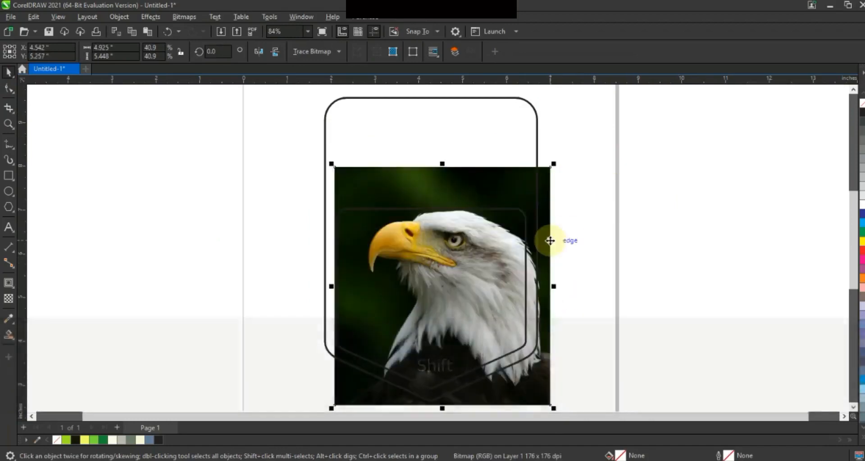
Rotate the eagle photo counterclockwise to about 32.9° and scale it to 38.7% so the head fits the shield
drag(555, 163, 508, 140)
click(566, 335)
drag(564, 332, 570, 397)
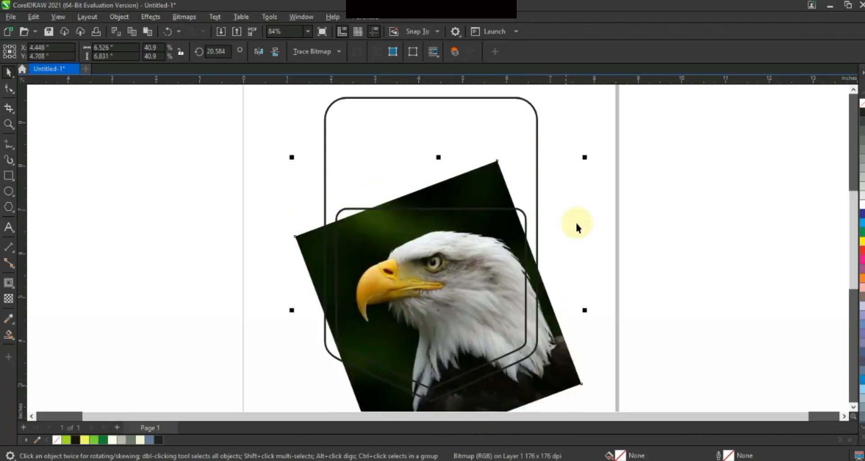
drag(588, 158, 554, 124)
click(560, 364)
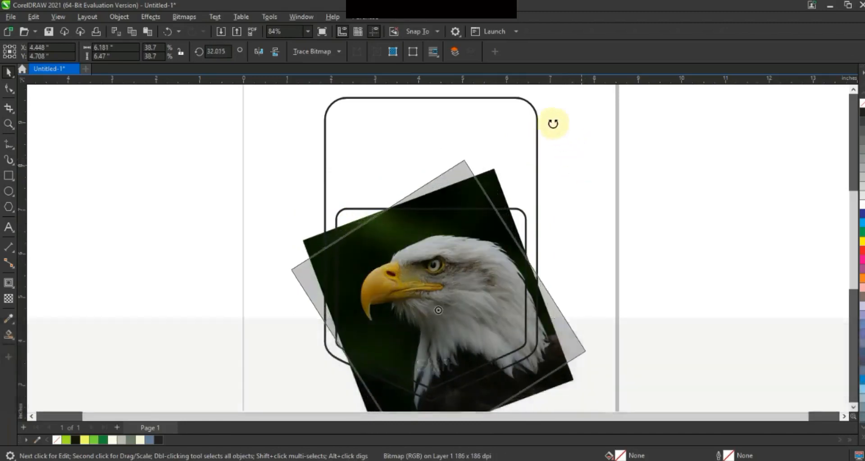
mouse_move(568, 335)
mouse_down()
mouse_move(573, 341)
mouse_move(571, 334)
mouse_up()
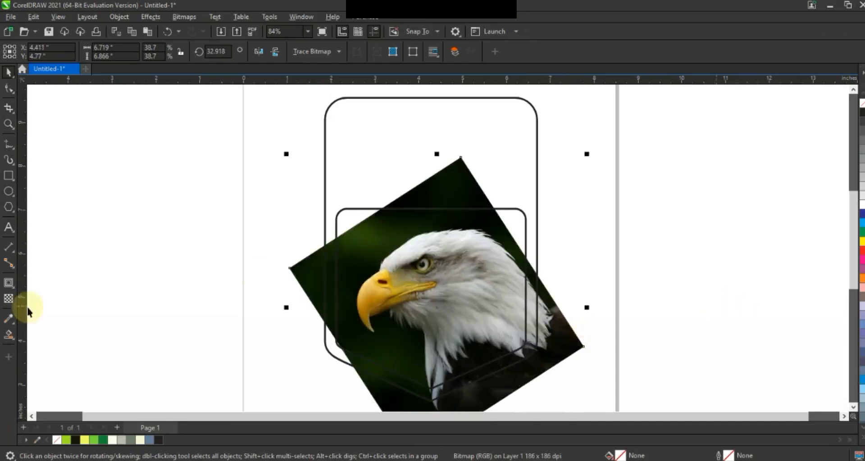
Apply a uniform transparency of 32 to the eagle photo
click(10, 299)
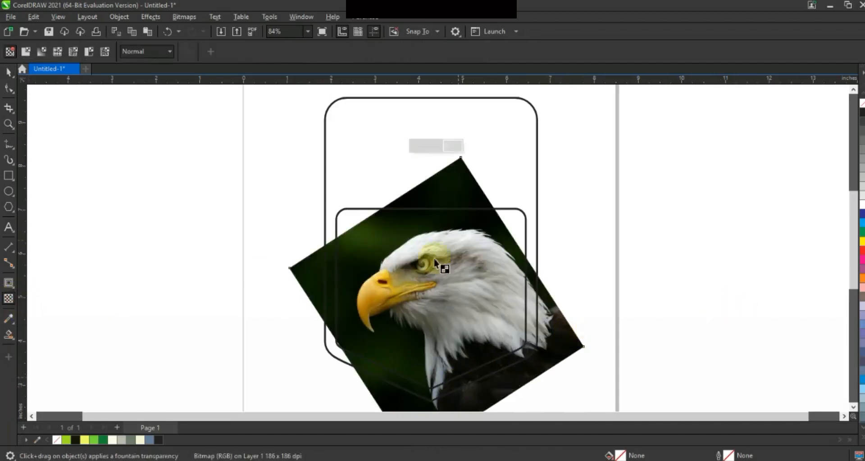
click(422, 148)
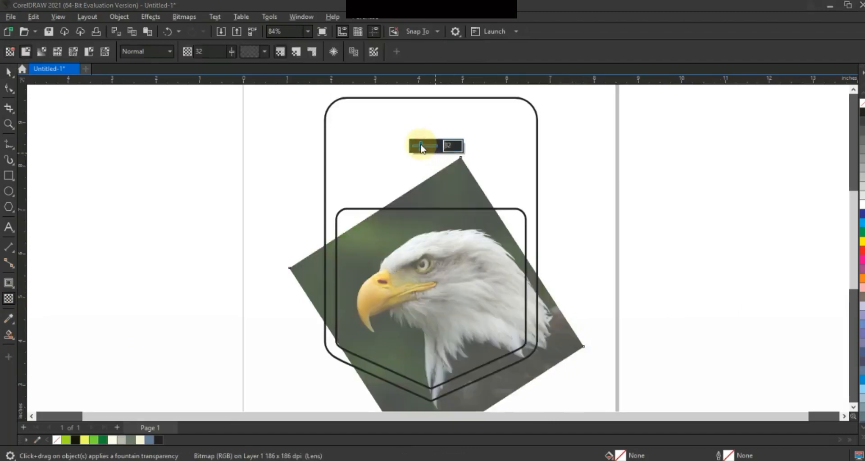
Trace the crown and back of the head with a notched open polyline about 3.84 by 1.29 inches, starting above the beak
click(9, 123)
right_click(338, 211)
drag(286, 200, 549, 346)
drag(188, 108, 704, 386)
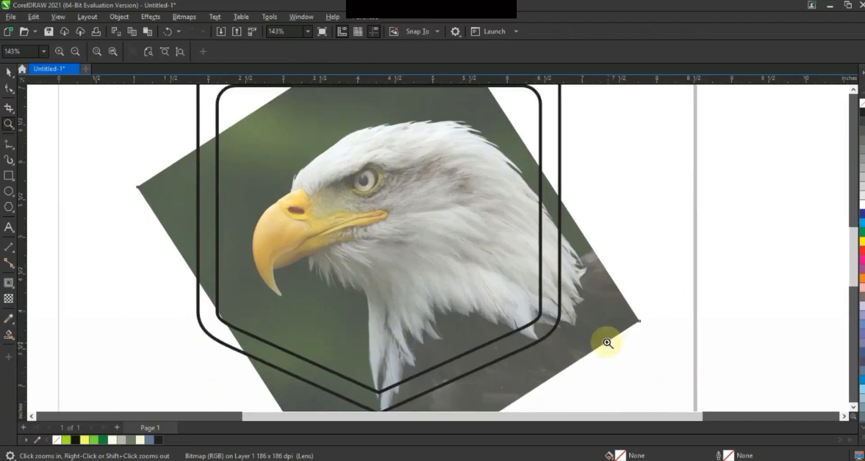
click(9, 145)
click(289, 190)
scroll(360, 158, up, 1)
click(419, 130)
click(521, 167)
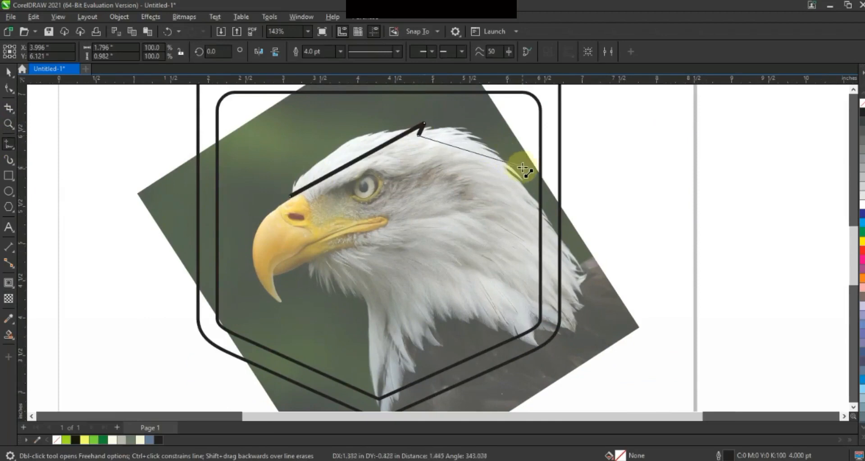
click(499, 171)
click(577, 220)
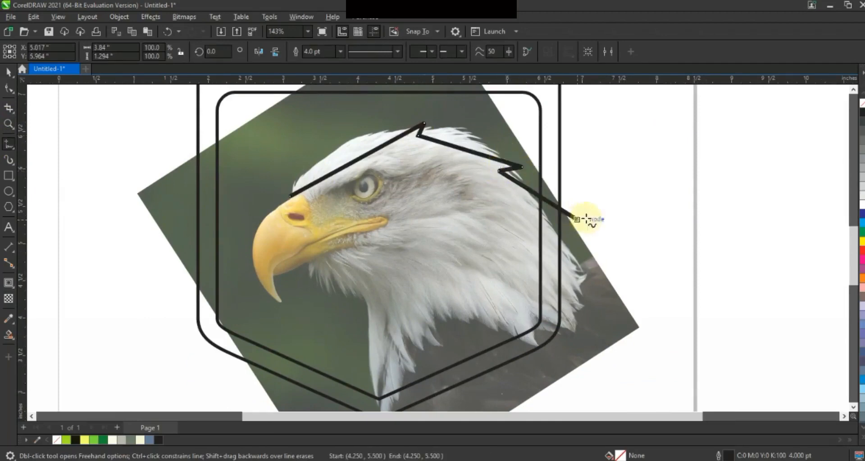
Continue the polyline from its start down around the beak tip and across the throat notch to the lower inner shield edge
click(291, 196)
click(252, 271)
click(277, 301)
click(282, 274)
click(353, 311)
click(353, 291)
click(294, 376)
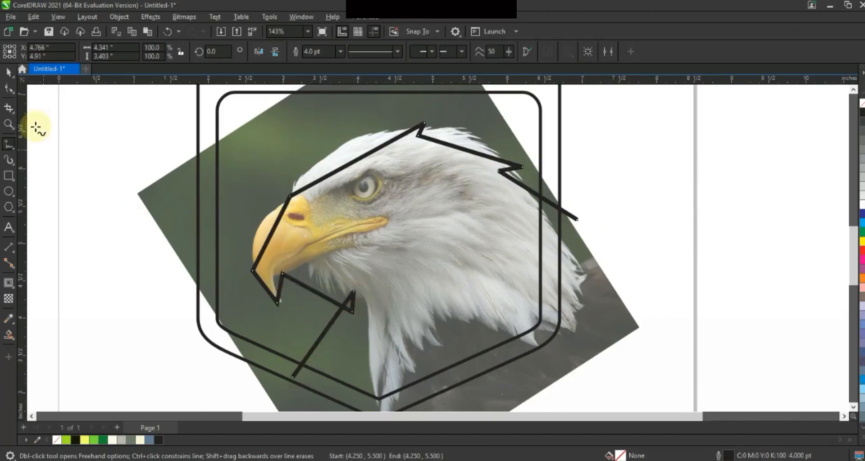
Convert all segments of the head polyline to curves and bend the crown, back and upper beak parts along the photo
click(9, 89)
drag(197, 116, 631, 392)
click(166, 51)
drag(331, 176, 317, 147)
drag(459, 148, 465, 134)
drag(523, 187, 526, 180)
drag(261, 232, 247, 234)
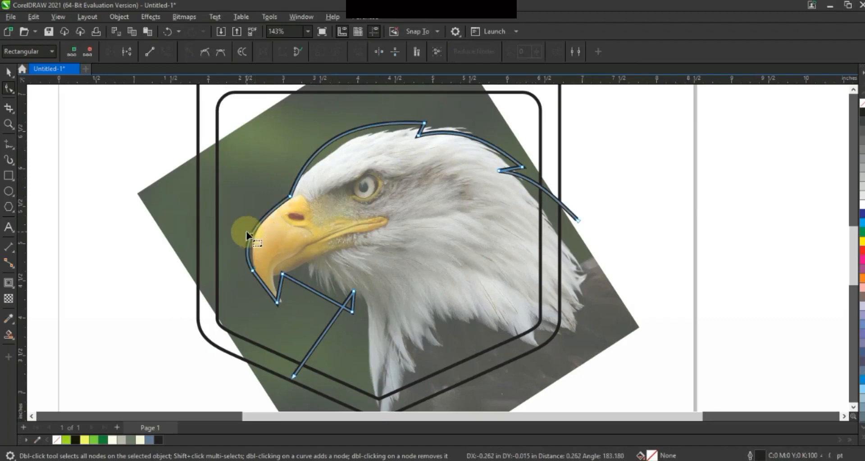
Bend the beak tip, throat and neck segments of the outer head outline into smooth arcs
drag(280, 285, 251, 276)
click(251, 272)
drag(312, 290, 363, 281)
click(329, 328)
drag(372, 337, 314, 351)
drag(334, 392, 335, 390)
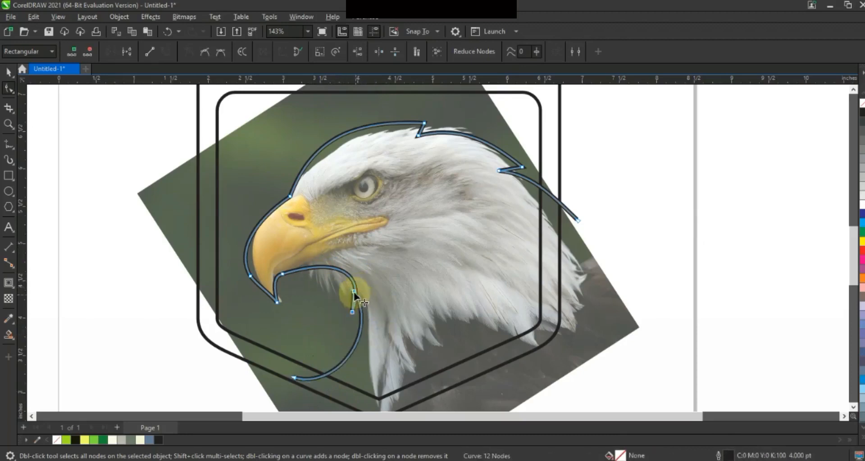
Refine the throat notch of the outer head outline by reshaping the arc before it and shifting its upper node outward
key(z)
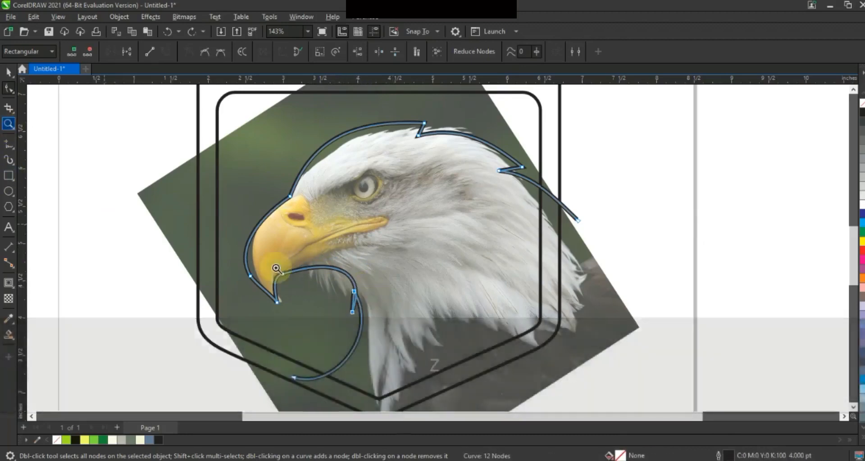
drag(274, 261, 474, 403)
click(9, 89)
drag(389, 180, 394, 180)
drag(390, 140, 367, 127)
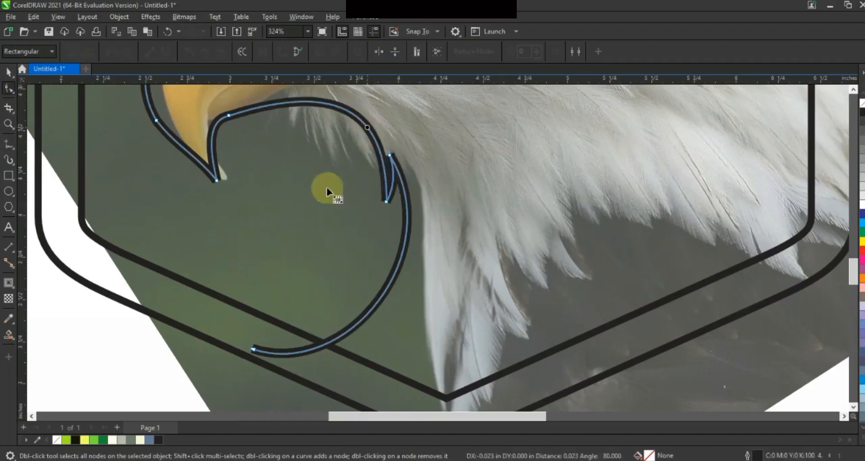
drag(389, 155, 397, 156)
click(454, 256)
click(345, 113)
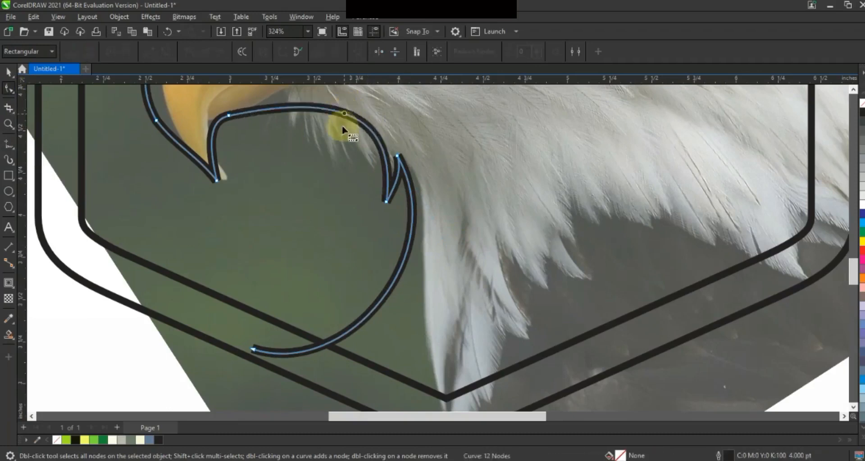
Start an inner straight-line outline at the beak's base, following the crown to the first two notches behind the head
key(z)
right_click(287, 182)
right_click(287, 182)
drag(194, 120, 639, 383)
drag(215, 137, 716, 361)
right_click(533, 240)
drag(249, 100, 692, 369)
key(F5)
click(260, 178)
double_click(402, 100)
double_click(392, 119)
double_click(521, 134)
double_click(494, 152)
Continue the inner outline through three pointed neck feathers, around the eye and along the brow, closing it at its start
double_click(564, 195)
double_click(449, 196)
double_click(561, 269)
double_click(418, 241)
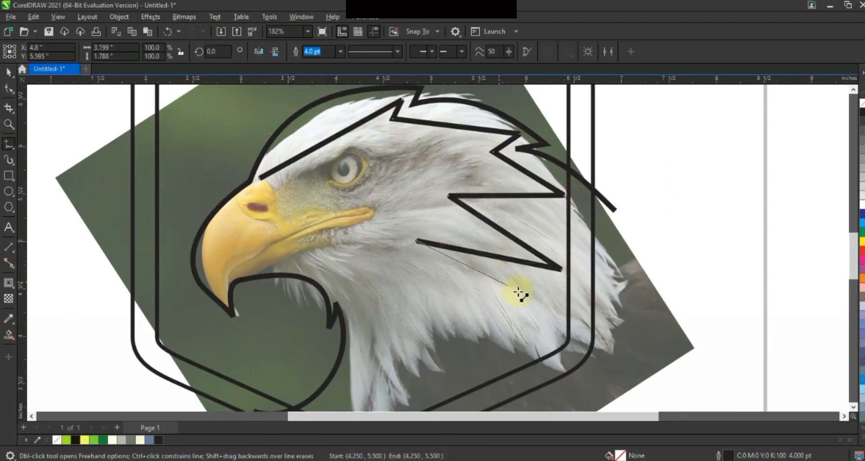
double_click(521, 293)
double_click(328, 202)
double_click(371, 161)
double_click(404, 150)
click(258, 179)
double_click(280, 193)
Convert the inner outline's segments to curves and bend those around the crown, brow, beak base and eye
key(F10)
drag(239, 98, 150, 57)
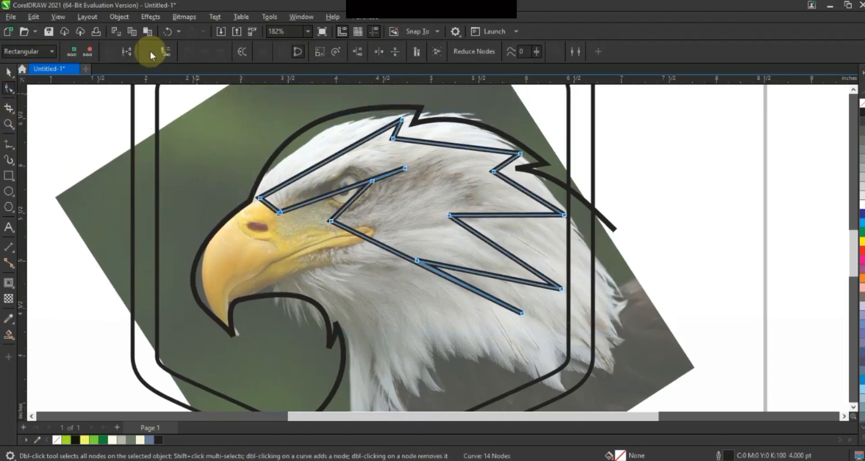
drag(313, 143, 312, 142)
click(353, 184)
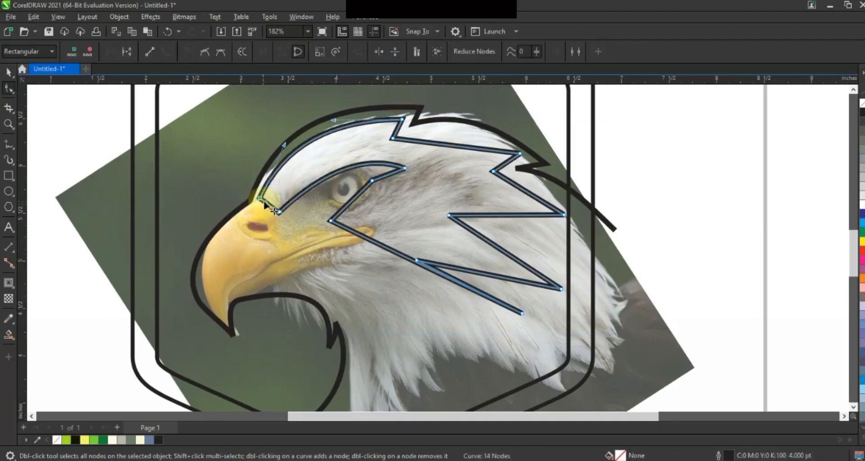
drag(270, 220, 255, 213)
click(354, 210)
drag(383, 207, 387, 209)
drag(383, 177, 375, 170)
Bend the back-of-head and feather segments of the inner outline into arcs that form pointed, curved feathers
drag(452, 145, 455, 132)
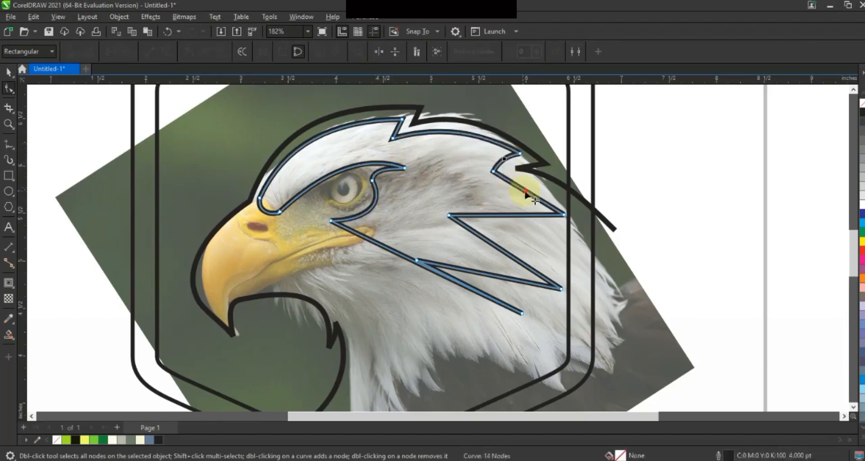
drag(503, 212, 504, 200)
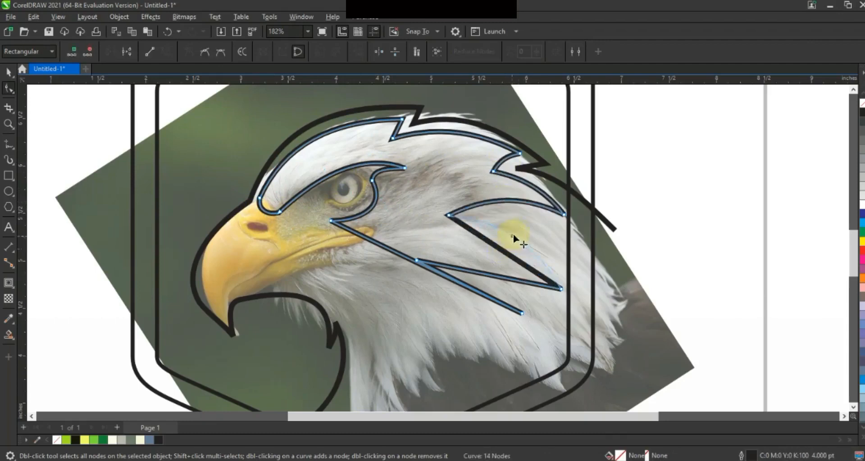
drag(513, 235, 515, 233)
drag(487, 275, 494, 264)
drag(424, 264, 428, 250)
drag(524, 261, 522, 263)
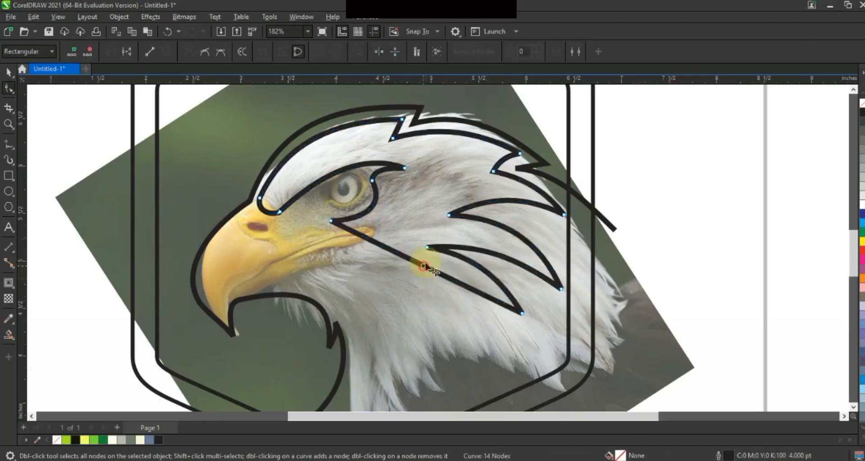
drag(339, 226, 405, 246)
Fine-tune the nodes and arcs between the neck feathers and below the eye for evenly tapered feather shapes
drag(427, 247, 431, 239)
drag(523, 265, 524, 266)
drag(450, 215, 455, 211)
drag(525, 201, 522, 199)
drag(521, 237, 522, 235)
drag(498, 275, 495, 272)
drag(442, 263, 440, 257)
drag(334, 224, 333, 231)
drag(420, 247, 435, 239)
drag(493, 246, 492, 238)
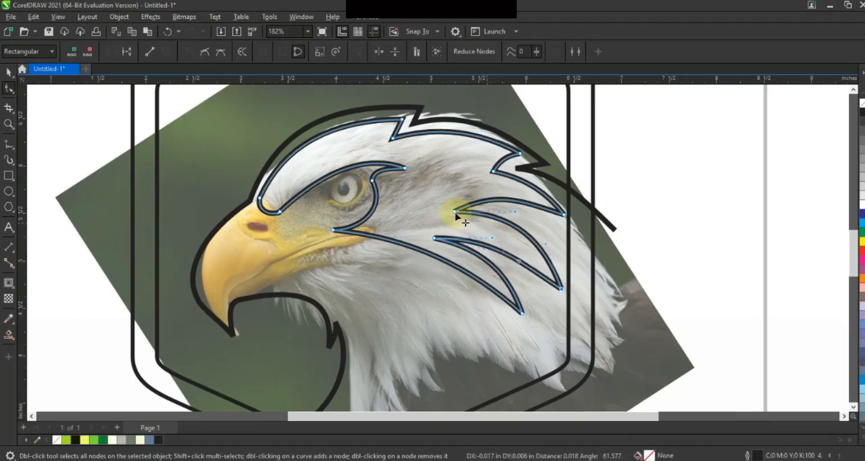
Draw a closed six-node straight-line beak shape about 2.13 by 1.14 inches, extending back from the beak into the cheek
key(F3)
click(9, 124)
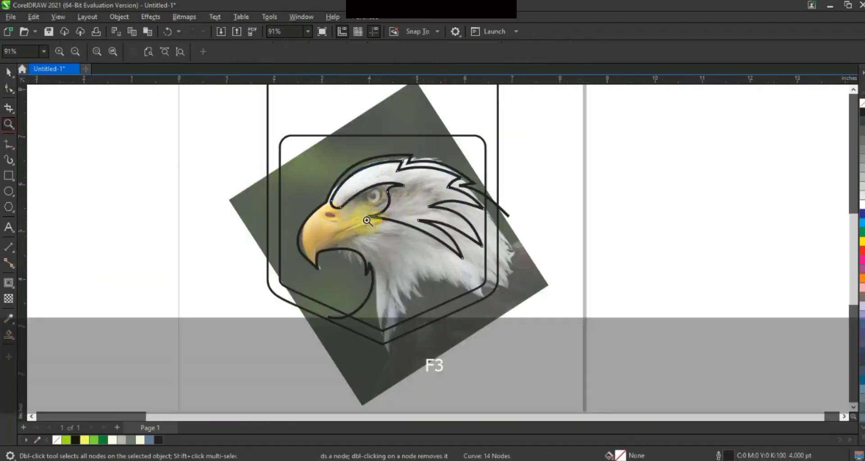
drag(222, 141, 602, 368)
drag(266, 147, 613, 322)
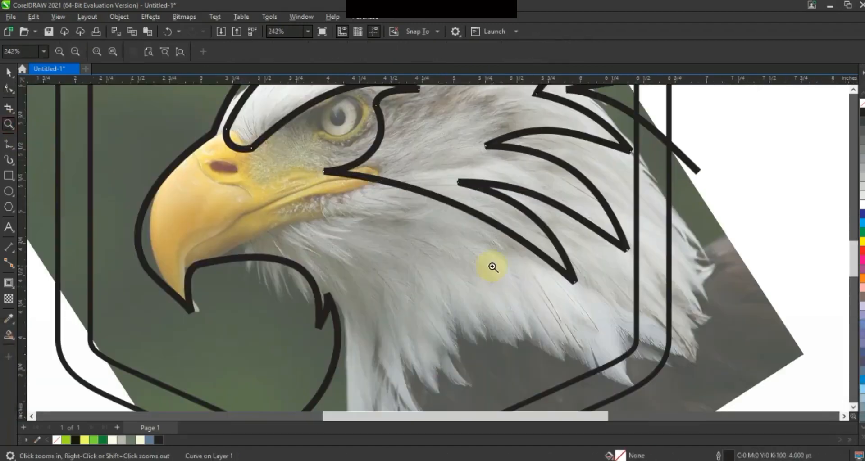
click(8, 145)
click(210, 145)
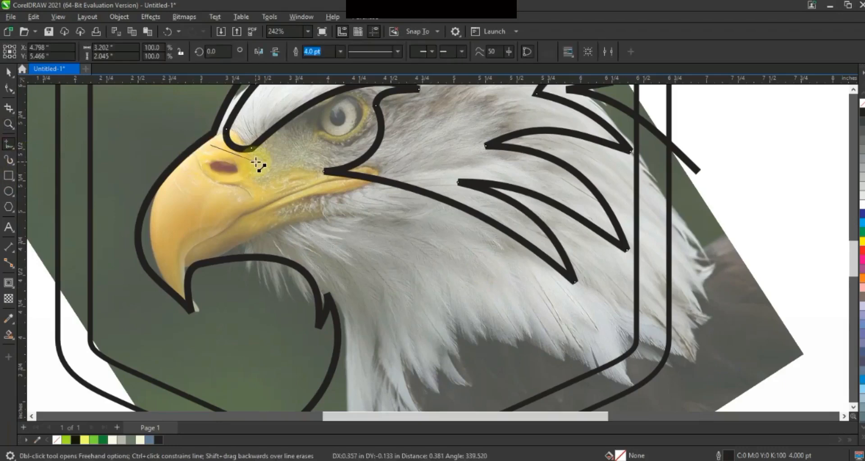
click(247, 185)
click(446, 218)
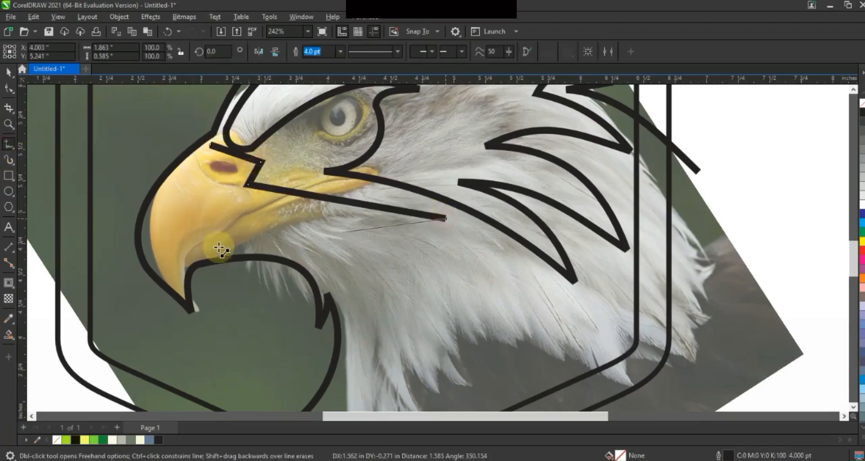
click(177, 252)
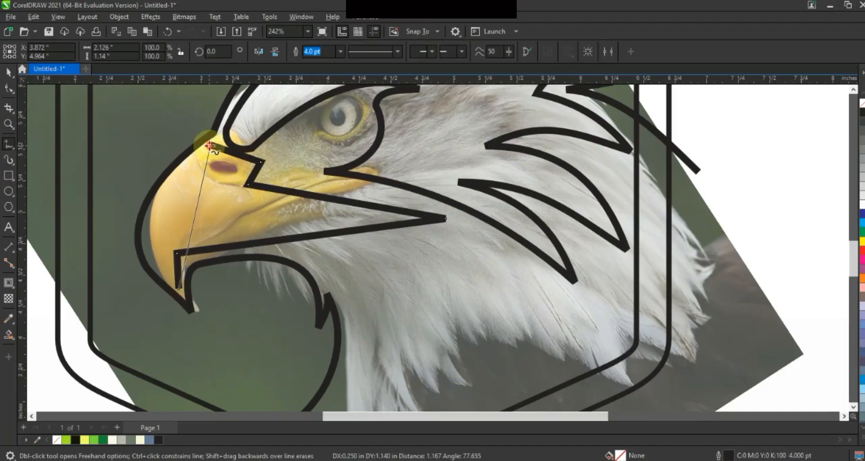
click(210, 145)
Bend the beak shape's segments to follow the beak's front, nostril area, mouth line and lower edge
key(F10)
drag(193, 210, 152, 218)
click(219, 152)
drag(245, 157, 234, 169)
drag(364, 199, 366, 189)
drag(267, 244, 248, 218)
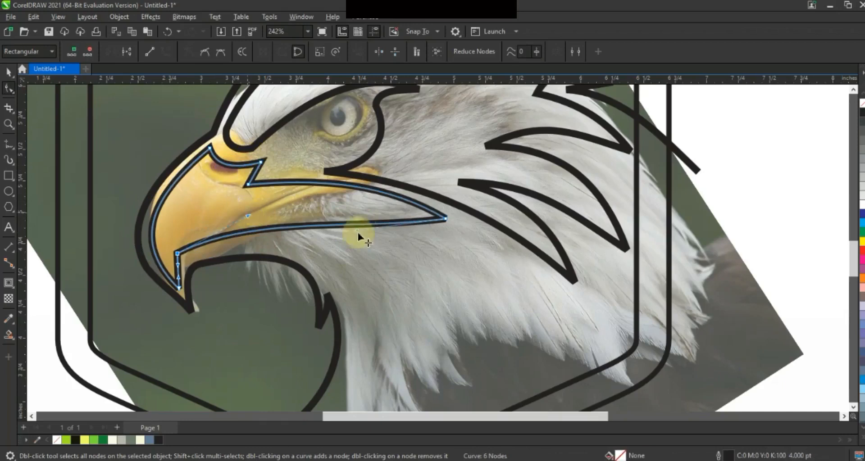
drag(358, 229, 329, 186)
drag(247, 216, 243, 212)
drag(176, 279, 174, 280)
Pull the beak shape's rear tip downward and re-curve its upper and lower edges to match the neck feathers
drag(445, 217, 462, 282)
drag(405, 247, 429, 204)
drag(345, 249, 349, 219)
drag(349, 219, 349, 216)
drag(463, 282, 463, 279)
drag(430, 202, 427, 202)
click(8, 71)
key(F3)
key(Escape)
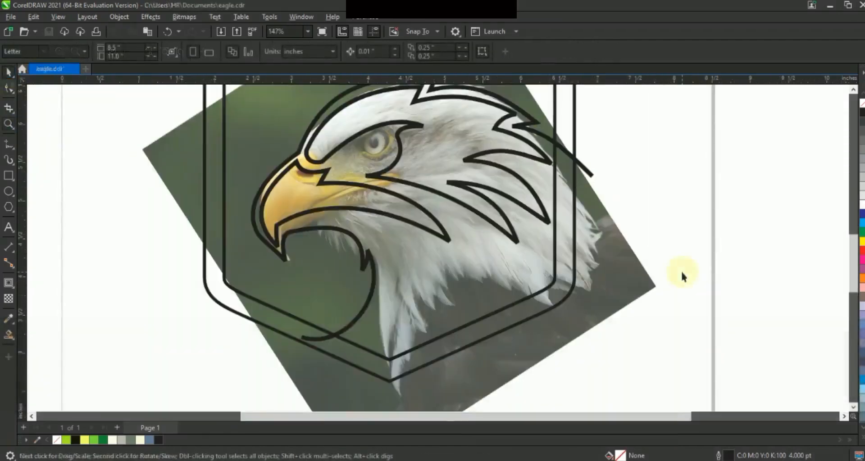
Move the eagle photo horizontally off the shield to inspect the traced outlines, and undo the move
key(F3)
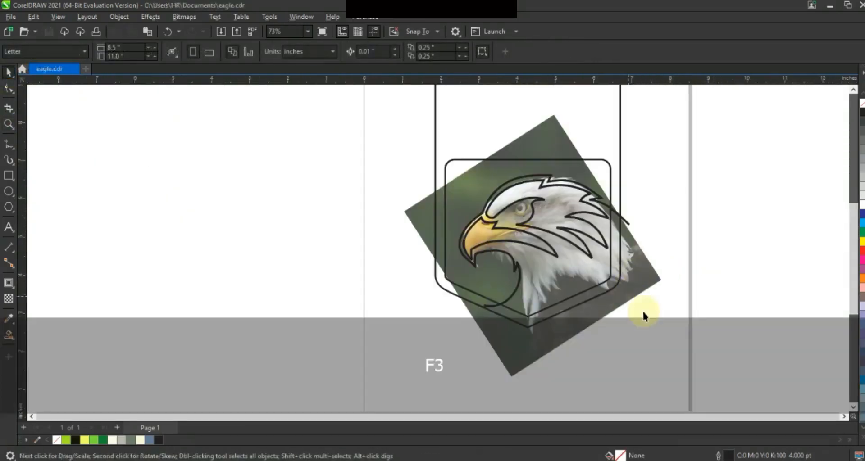
drag(624, 305, 367, 299)
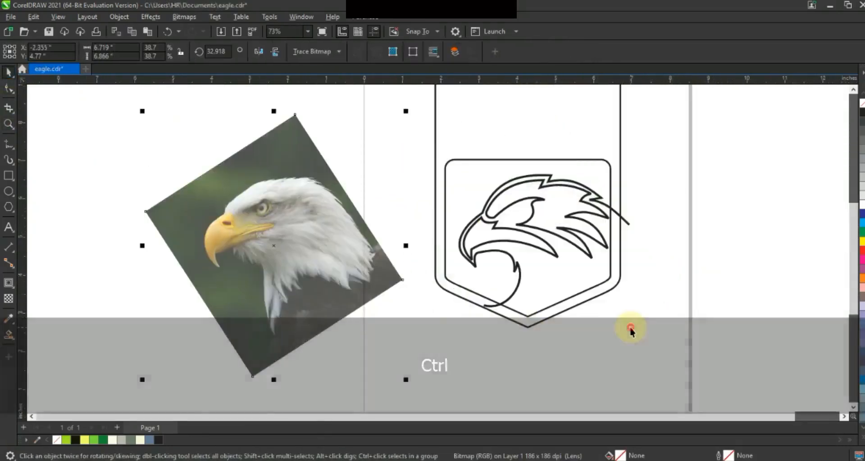
key(ctrl+z)
Draw a four-node straight-line shape about 0.22 by 0.31 inches over the eagle's pupil
click(8, 124)
drag(423, 156, 663, 314)
drag(312, 160, 553, 261)
key(F5)
drag(302, 149, 291, 175)
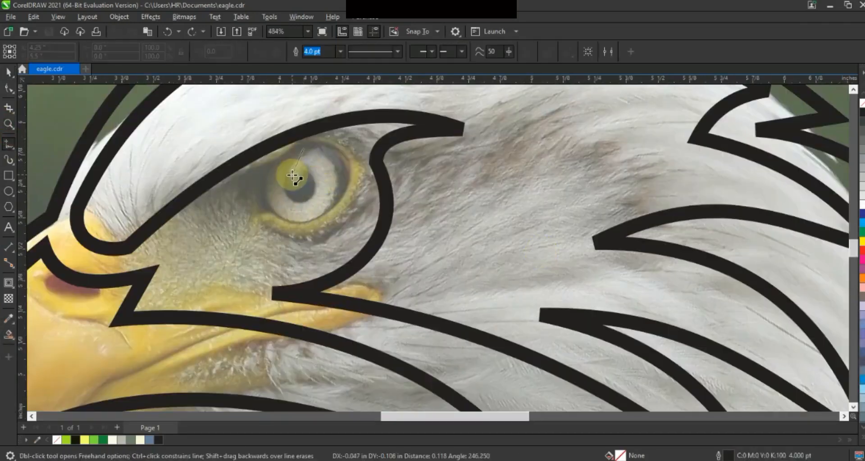
click(315, 182)
click(261, 225)
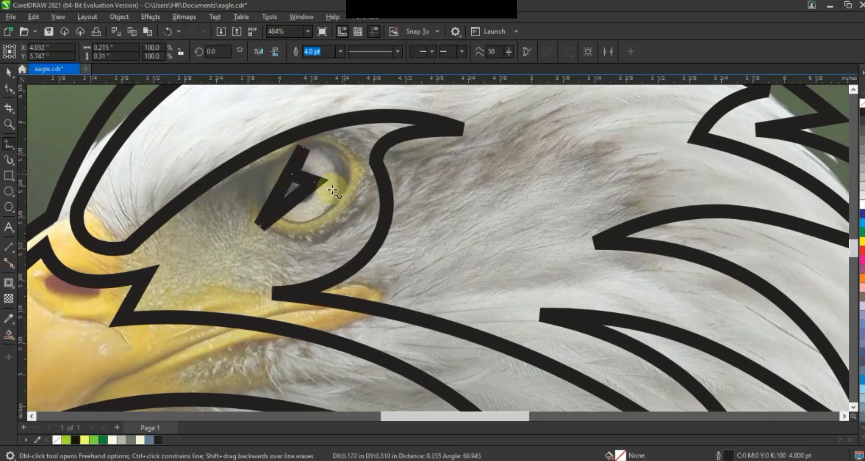
Convert the eye shape's segments to curves and bend them into a curled hook highlight around the pupil
click(168, 54)
drag(289, 176, 368, 150)
drag(277, 200, 363, 243)
drag(262, 225, 254, 243)
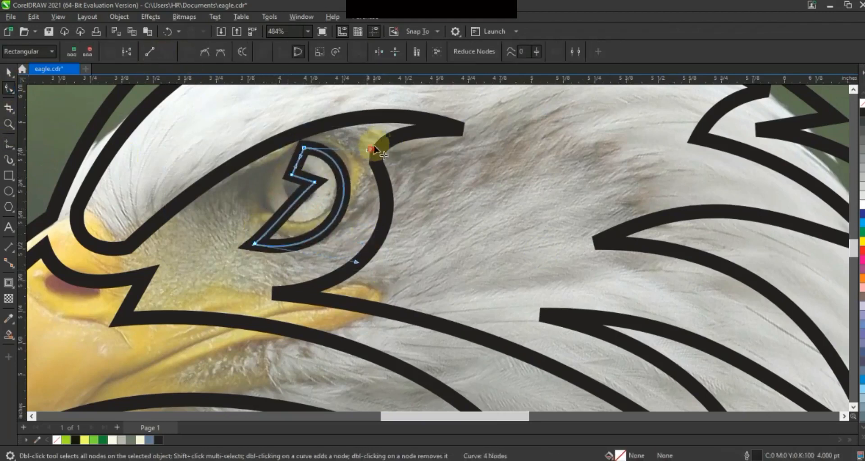
drag(369, 150, 383, 139)
drag(294, 162, 289, 154)
drag(290, 200, 317, 198)
mouse_move(291, 175)
mouse_down()
mouse_move(303, 192)
mouse_move(287, 182)
mouse_up()
click(315, 210)
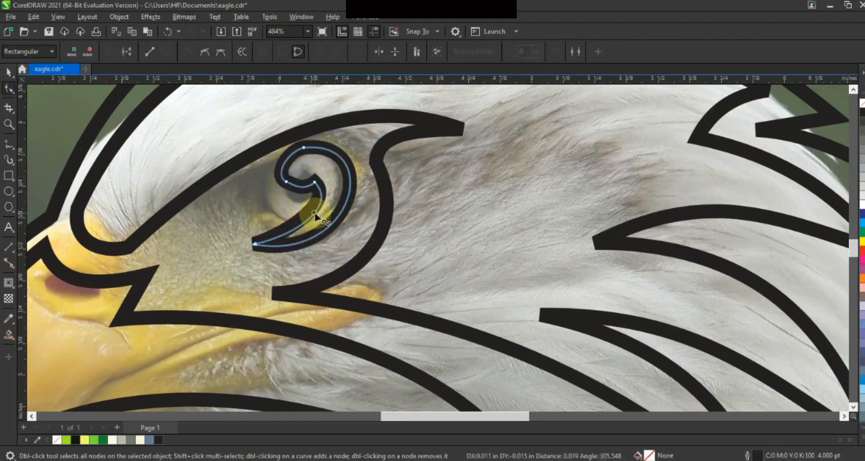
key(space)
key(F3)
key(Escape)
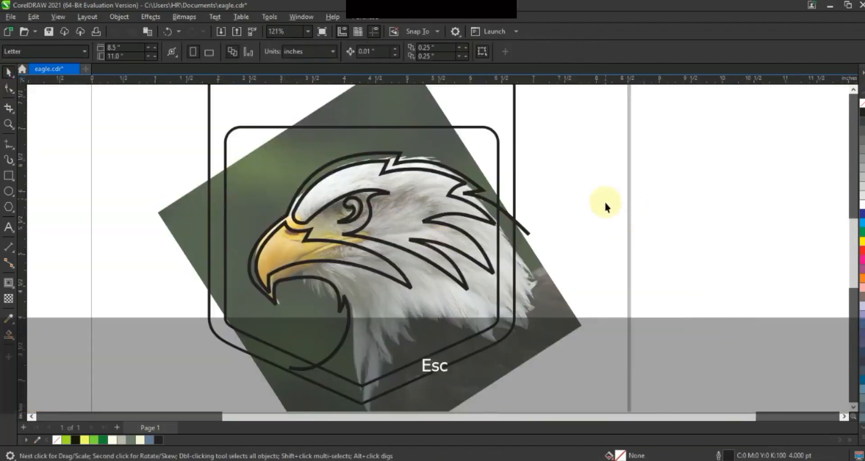
Draw an open inverted-V neck feather line below the cheek, ending near the shield's lower point
click(8, 124)
drag(637, 400, 636, 399)
click(8, 144)
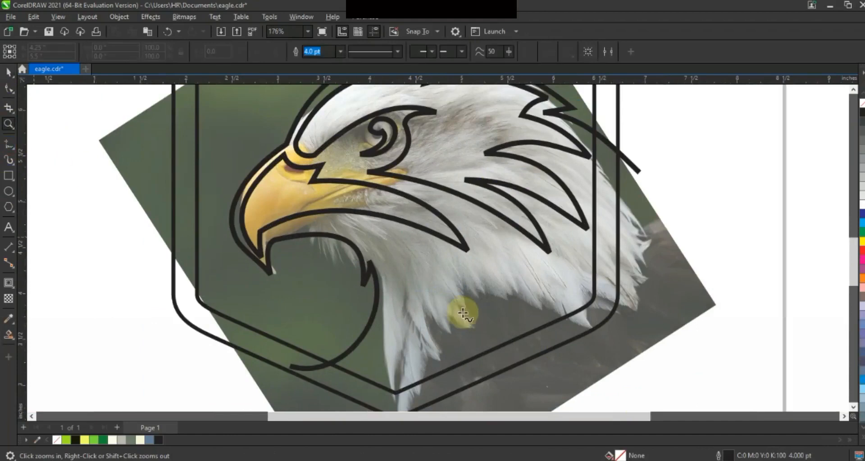
click(405, 391)
click(410, 245)
click(467, 367)
Convert the neck feather's two segments to curves and bend both outward toward the back of the neck
key(F10)
click(160, 53)
drag(434, 299, 455, 295)
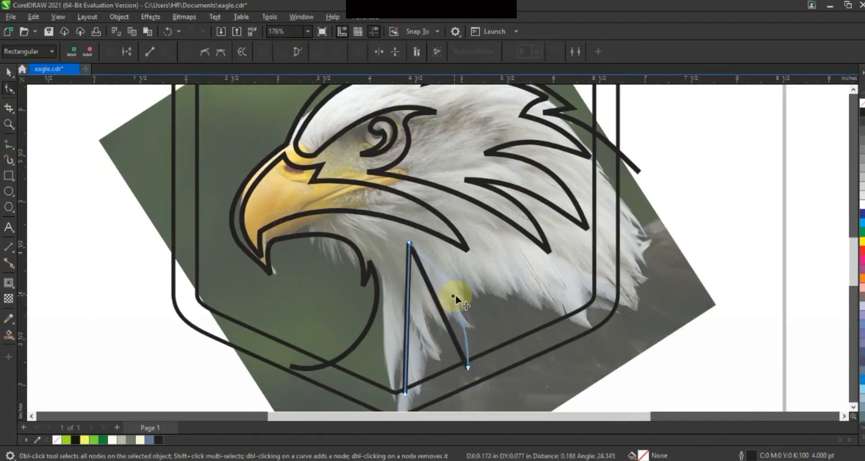
click(404, 312)
drag(409, 320, 517, 299)
Place a copy of the neck feather farther back on the neck and rotate the copy about 16 degrees
click(8, 72)
right_click(518, 298)
click(517, 298)
drag(550, 364, 554, 290)
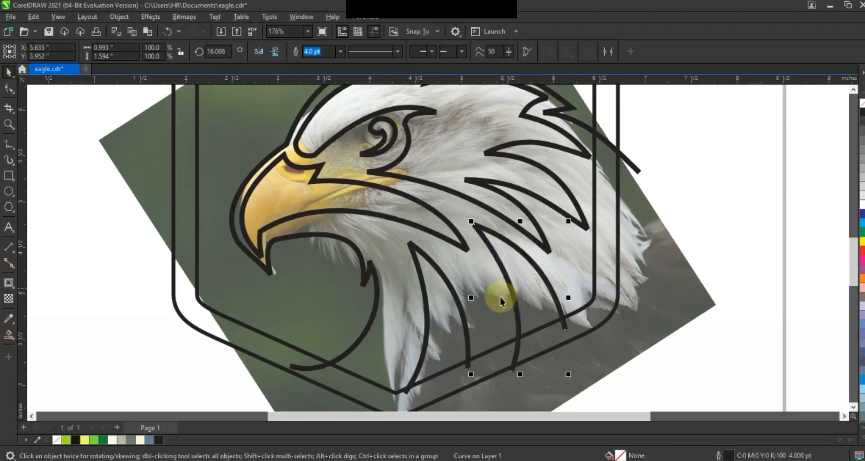
Move the eagle photo horizontally off the shield so it sits beside the traced outlines
scroll(497, 300, down, 1)
key(Escape)
drag(579, 290, 295, 295)
click(600, 275)
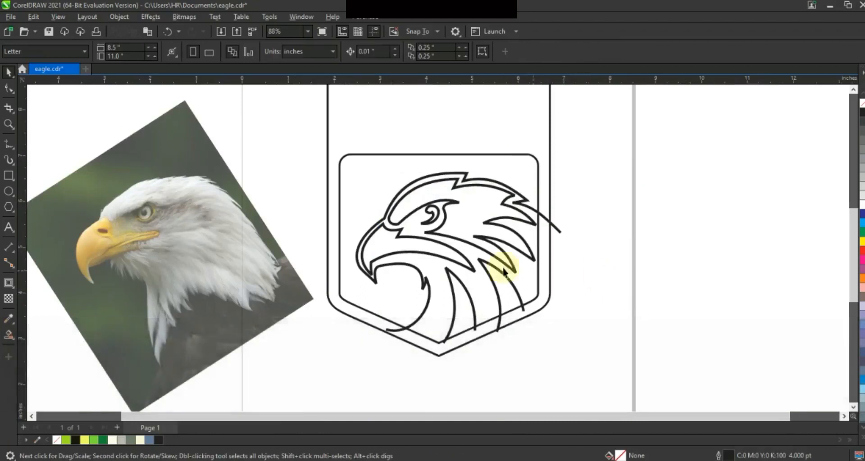
click(475, 271)
shift+click(434, 215)
shift+click(490, 284)
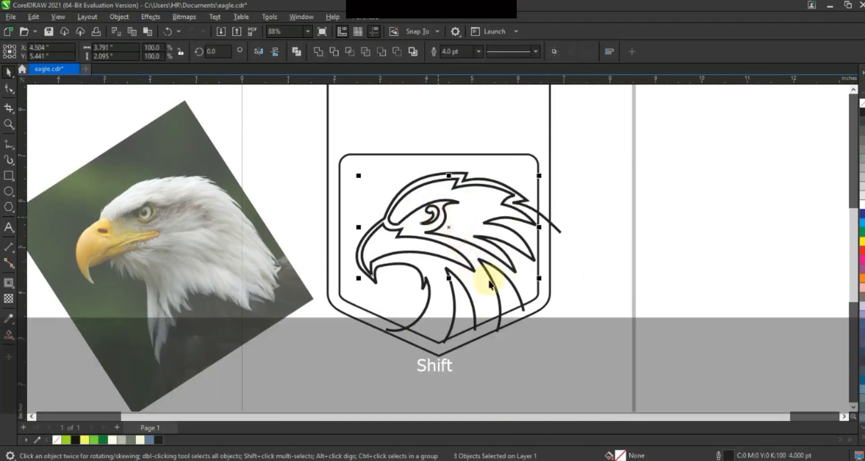
shift+click(455, 291)
click(614, 318)
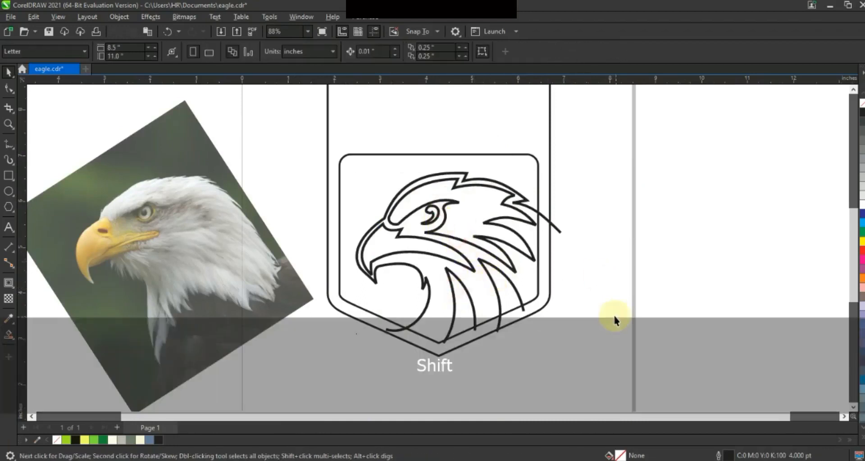
Smart-fill the area between the eagle outlines inside the inner frame, colour it black, and delete the head outline curve overrunning the shield
click(9, 335)
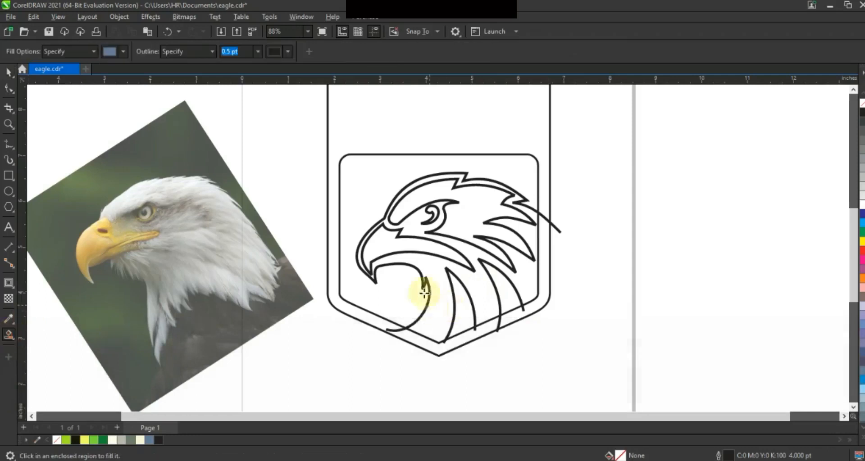
click(424, 265)
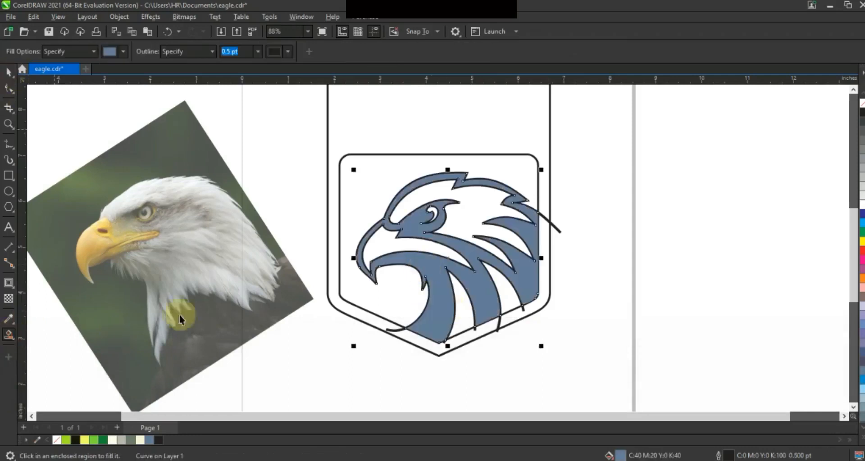
click(9, 73)
click(75, 440)
click(645, 238)
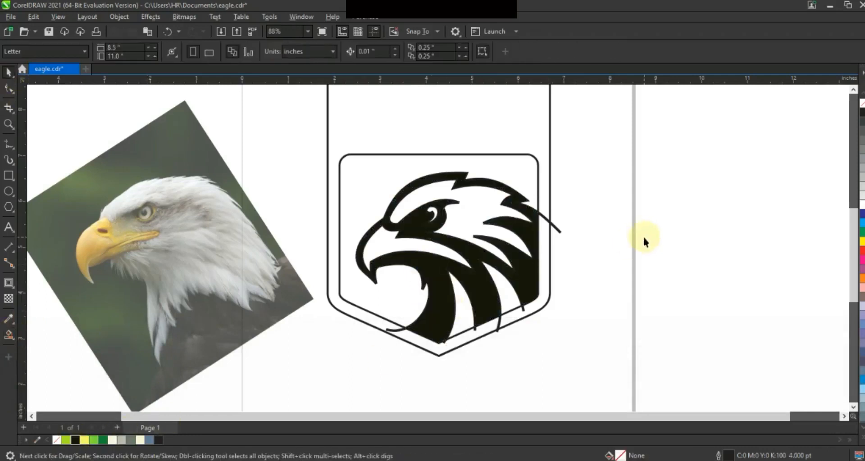
click(562, 234)
key(Delete)
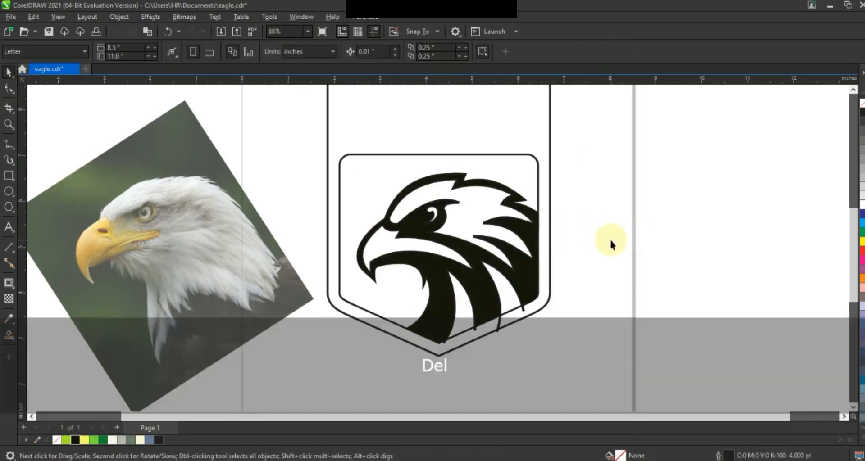
Smart-fill the beak, head and two neck feather areas with the blue-grey fill
click(9, 336)
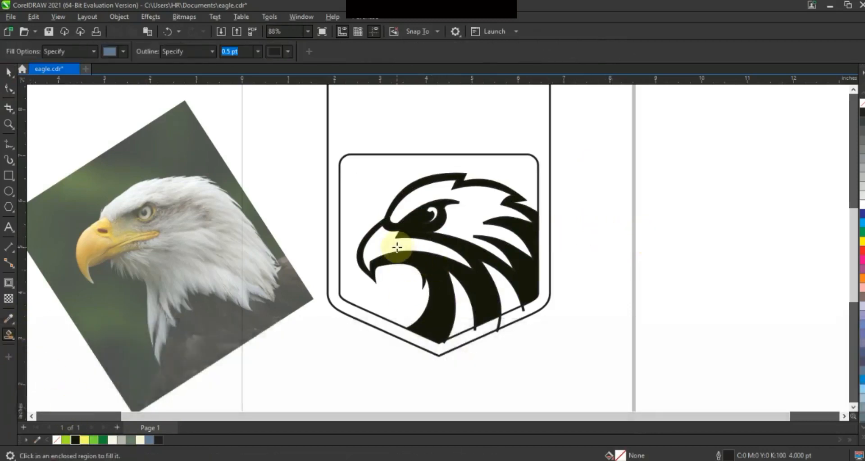
click(393, 244)
click(500, 288)
click(462, 321)
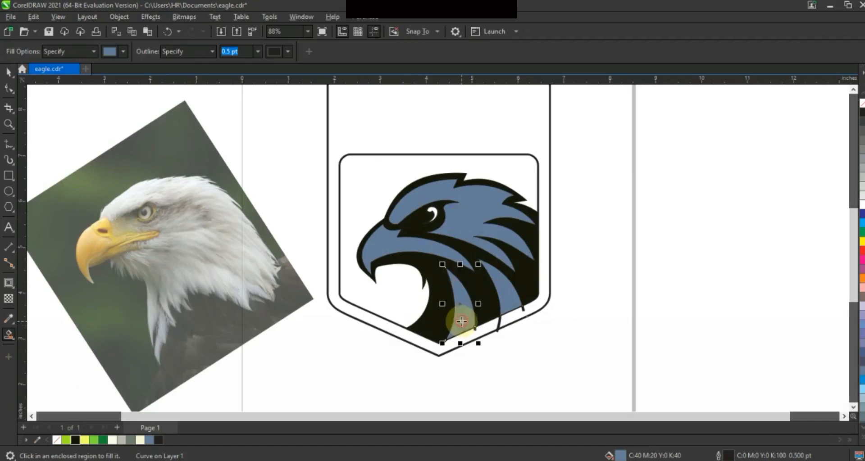
Delete the leftover neck feather outlines that overrun the inner frame
key(space)
click(480, 329)
key(Delete)
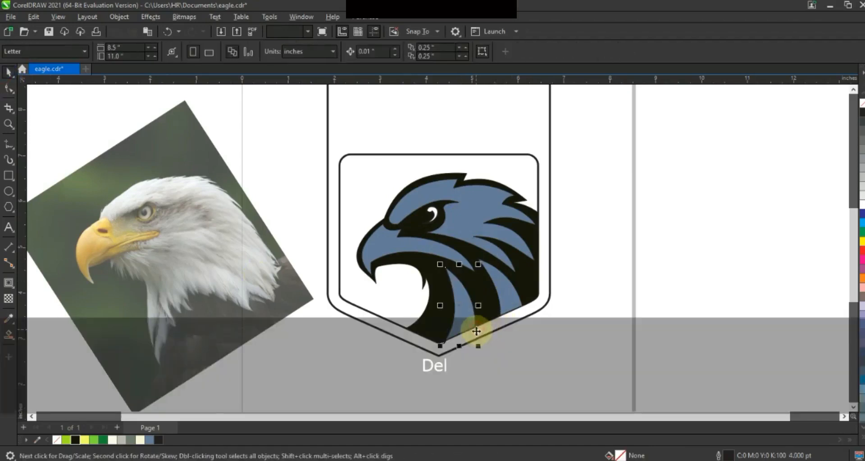
Draw a three-segment 1 pt zigzag line from below the brow across the beak's bridge to the beak tip
click(8, 124)
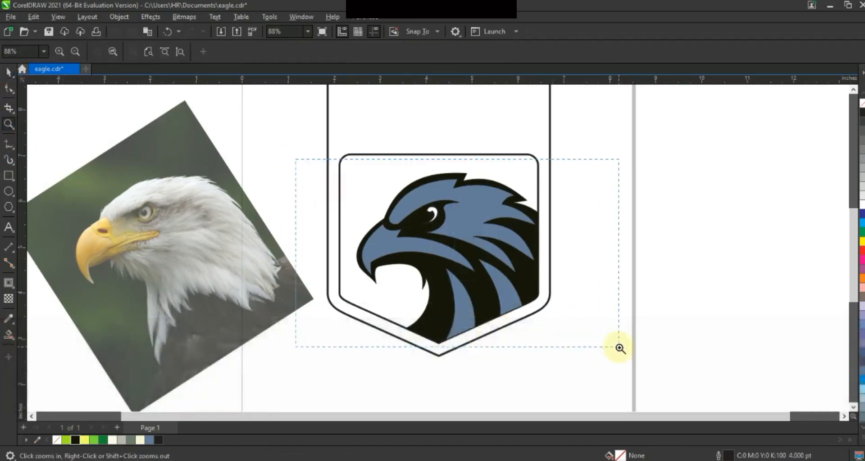
drag(621, 348, 620, 349)
click(9, 144)
click(340, 51)
click(322, 95)
click(327, 208)
double_click(299, 228)
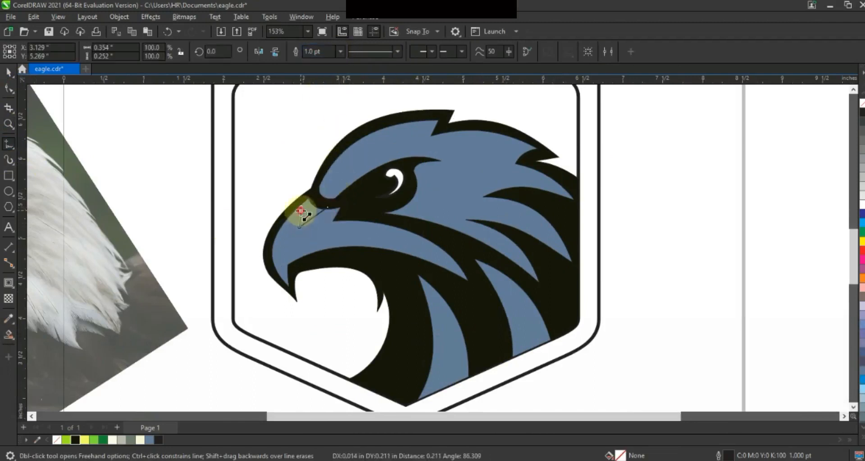
click(298, 305)
Convert the beak zigzag's segments to curves and bend them to follow the beak's front and bridge
click(9, 88)
key(shift+F3)
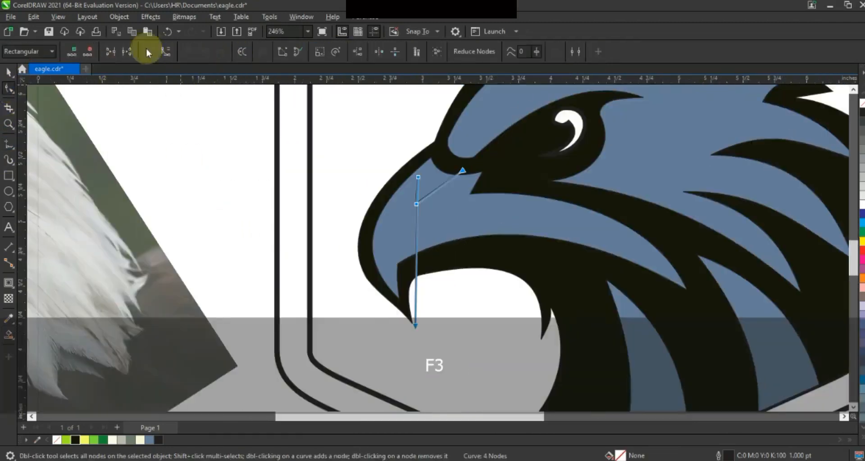
drag(416, 250, 386, 246)
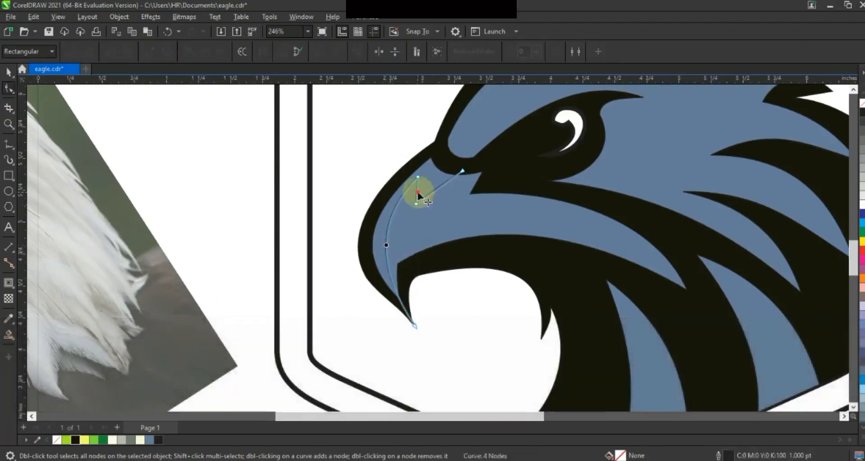
drag(434, 194, 432, 188)
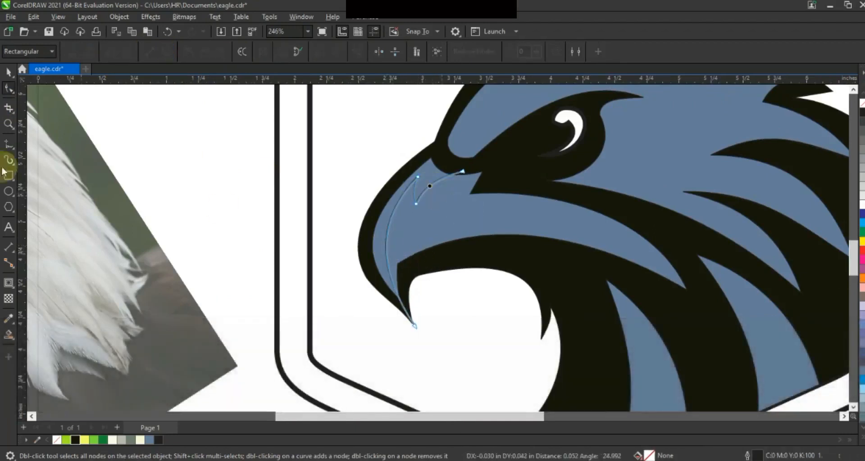
Draw a second three-segment line about 2.20 by 0.86 inches from the beak shape's rear tip to the beak tip
key(F5)
click(685, 282)
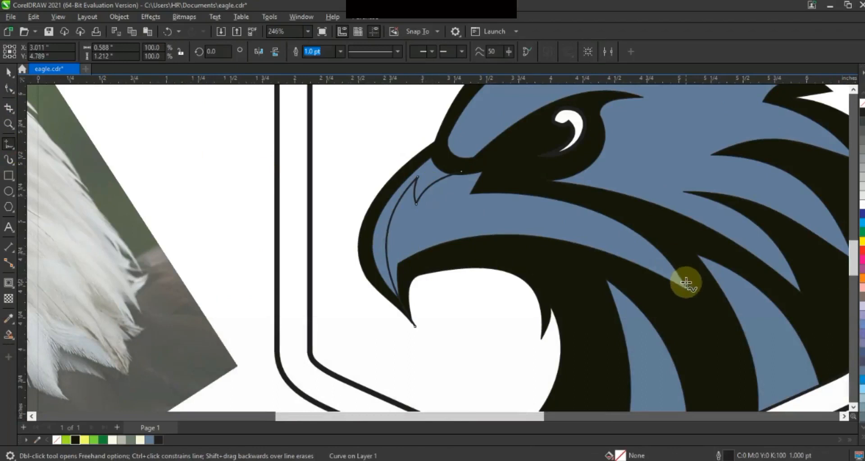
double_click(449, 211)
click(446, 193)
click(405, 302)
Convert the second beak line to curves and bend its long segments parallel to the beak's front and upper edge
click(8, 89)
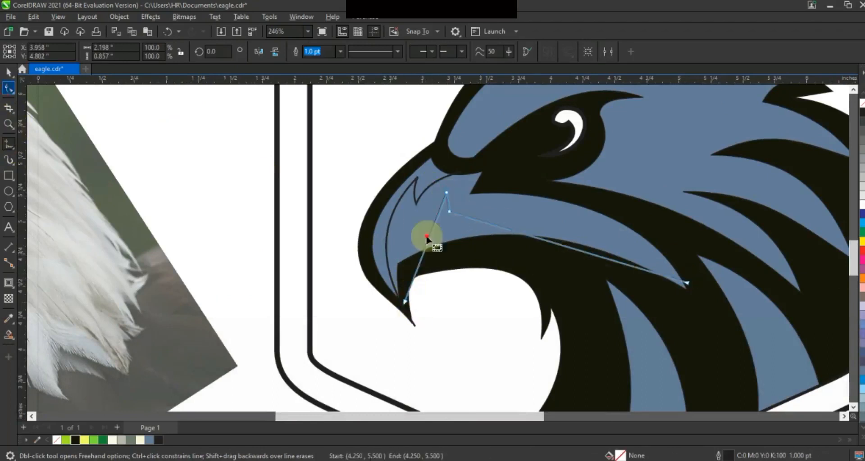
drag(264, 158, 737, 350)
click(163, 53)
drag(423, 253, 395, 247)
drag(550, 242, 568, 218)
click(7, 145)
click(9, 74)
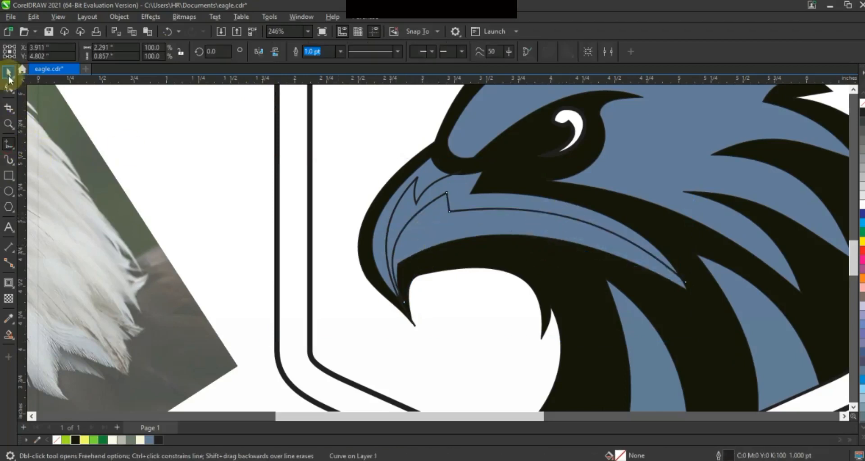
click(229, 219)
Smart-fill the beak's lower and middle bands and colour the lower band dark green, the middle medium green and the front light green
click(9, 334)
click(453, 192)
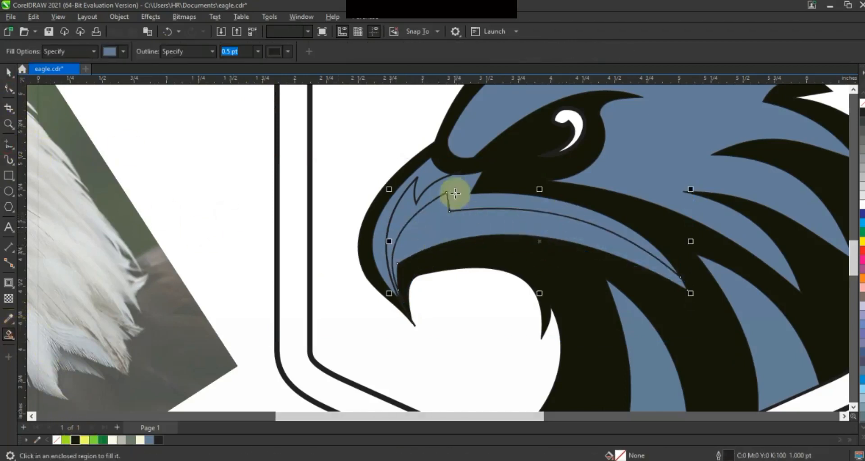
click(415, 232)
key(space)
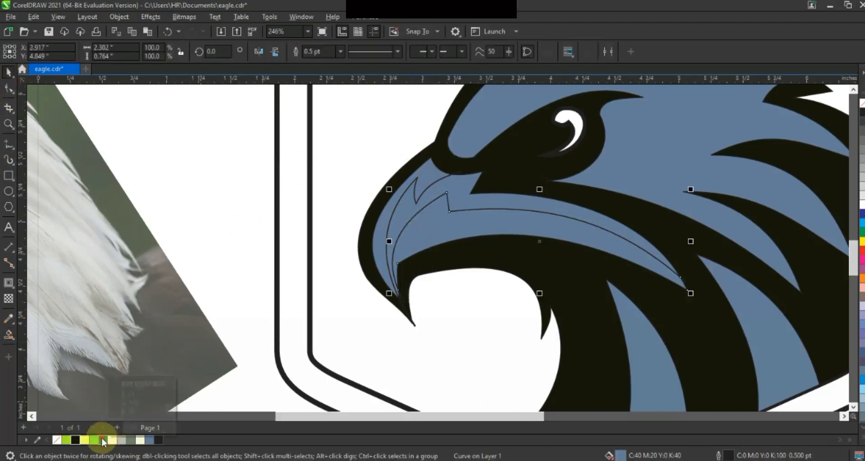
click(102, 440)
click(408, 213)
click(96, 440)
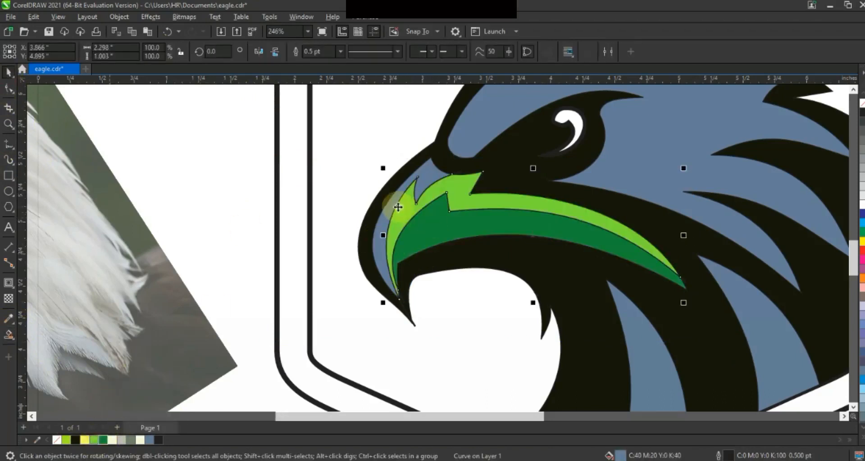
click(387, 207)
click(66, 440)
Select the beak shapes together and remove their outlines
scroll(254, 229, down, 1)
key(Escape)
drag(215, 148, 473, 276)
click(691, 183)
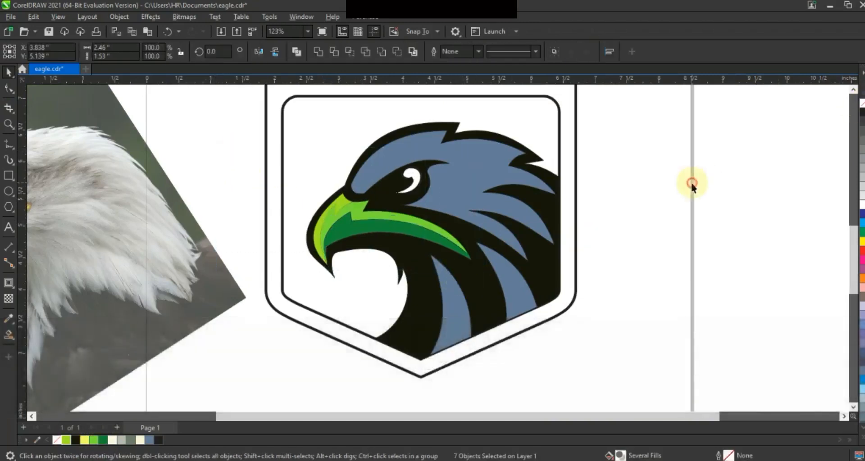
Draw a 1 pt line from the front neck feather's top past the shield's lower edge and convert it to a curve
click(9, 144)
click(427, 249)
click(455, 372)
click(8, 88)
drag(236, 197, 471, 386)
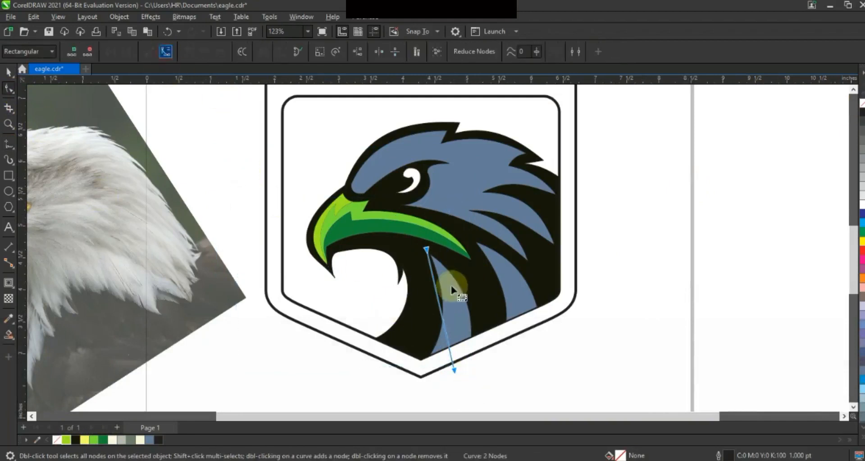
Create a rotated copy of the curved neck line, fanning from the same top point within the front feather
click(8, 72)
click(444, 309)
drag(425, 380, 426, 381)
right_click(426, 381)
Copy both dividing curves onto the rear neck feather
shift+click(455, 366)
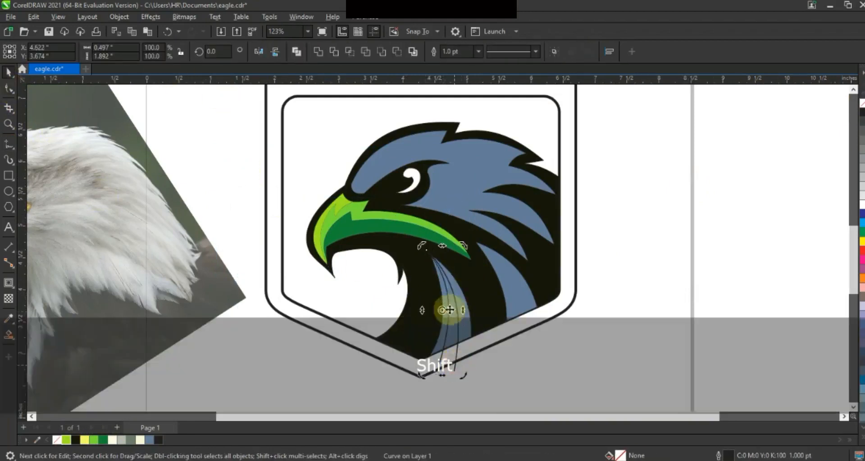
drag(443, 311, 516, 354)
click(80, 235)
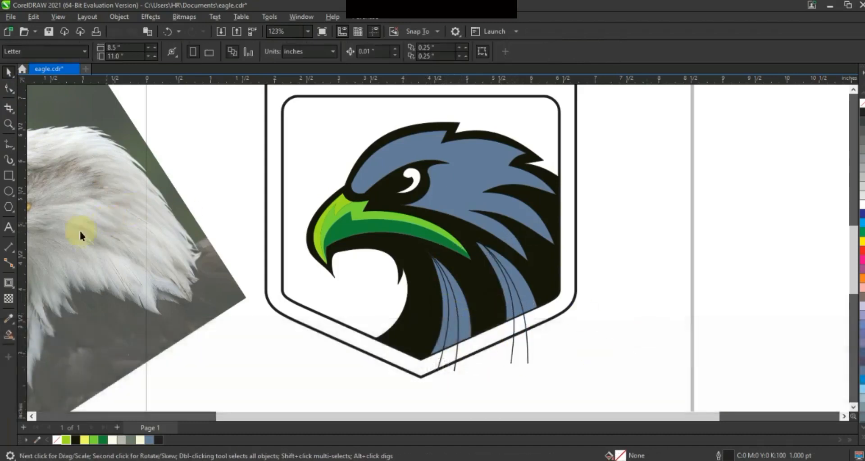
Smart-fill the bands that the dividing curves form inside the two neck feathers
click(9, 334)
click(509, 295)
click(451, 334)
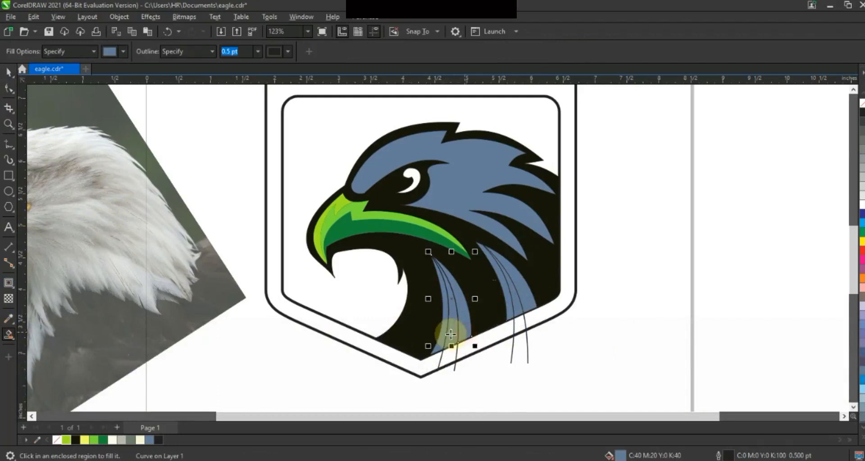
Colour the bands of both neck feathers dark green, mid green and lime from front to back
click(9, 72)
click(103, 440)
click(94, 440)
click(469, 330)
click(507, 314)
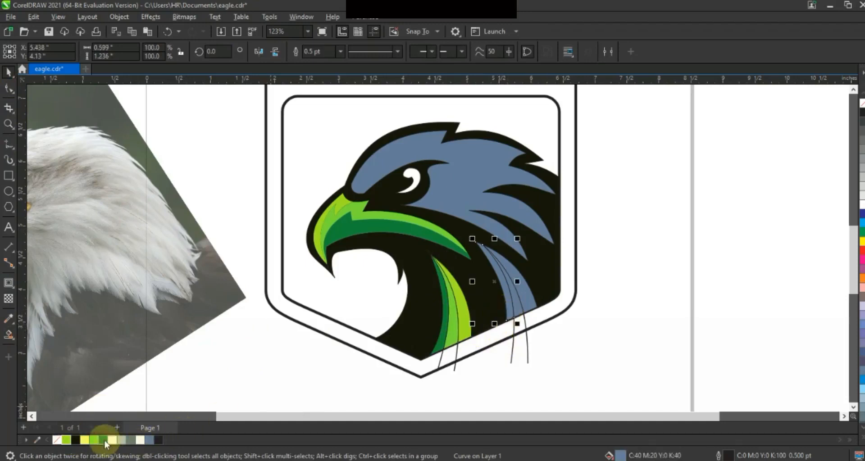
click(530, 309)
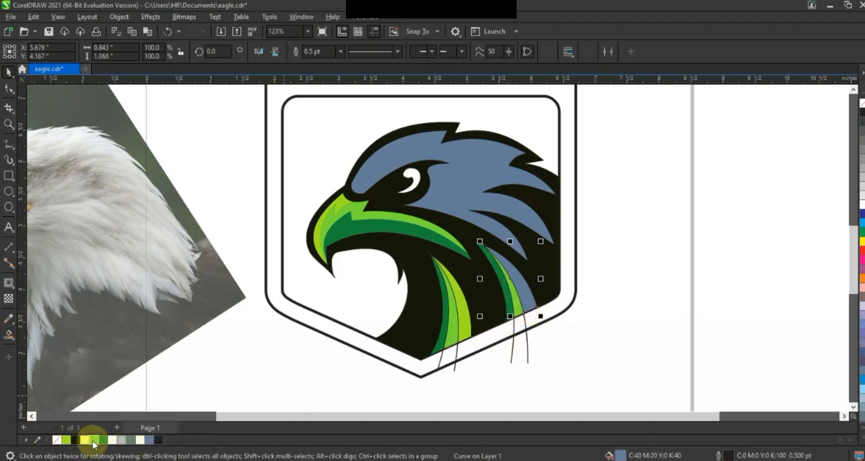
click(67, 441)
click(619, 257)
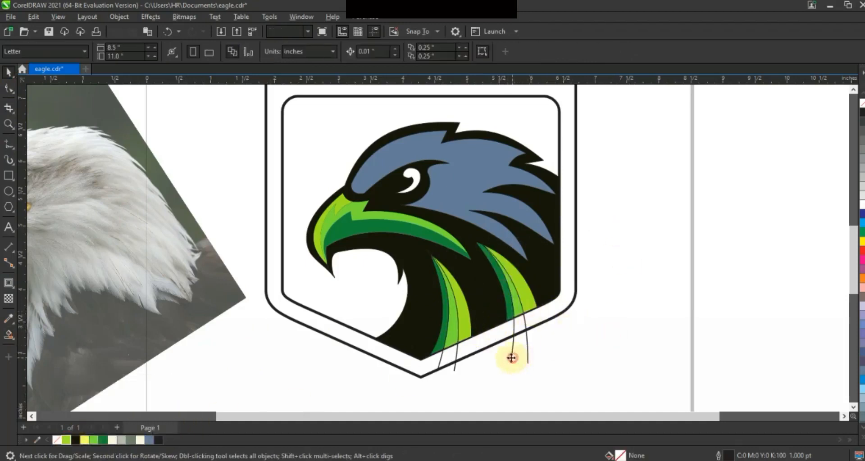
Delete the four dividing curves on the neck feathers and remove the outlines of the coloured bands
click(513, 358)
key(Delete)
click(528, 357)
key(Delete)
click(455, 362)
click(455, 366)
key(Delete)
click(442, 361)
key(Delete)
drag(555, 355, 408, 237)
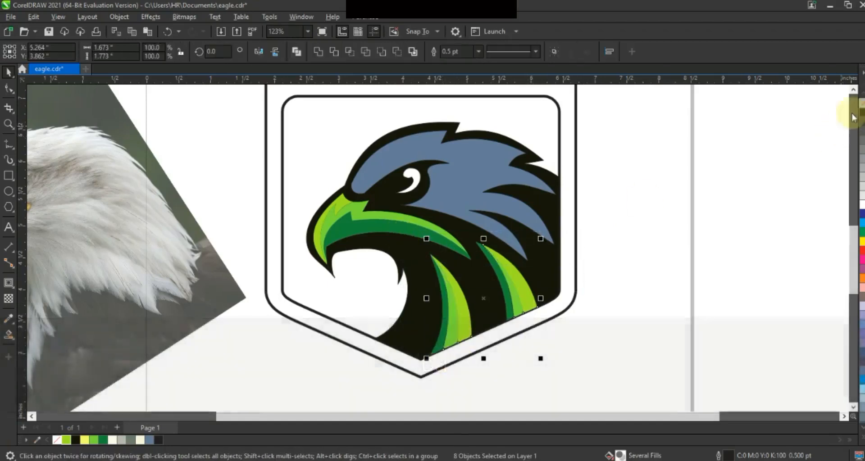
click(701, 232)
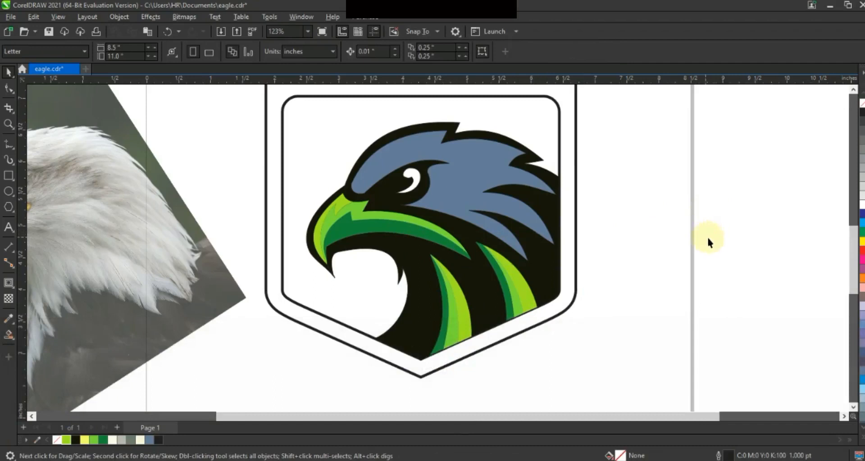
Draw a line from the top of the beak to the crest tip and bend it along the crown
click(10, 145)
click(349, 192)
key(F10)
drag(416, 154, 381, 135)
click(450, 129)
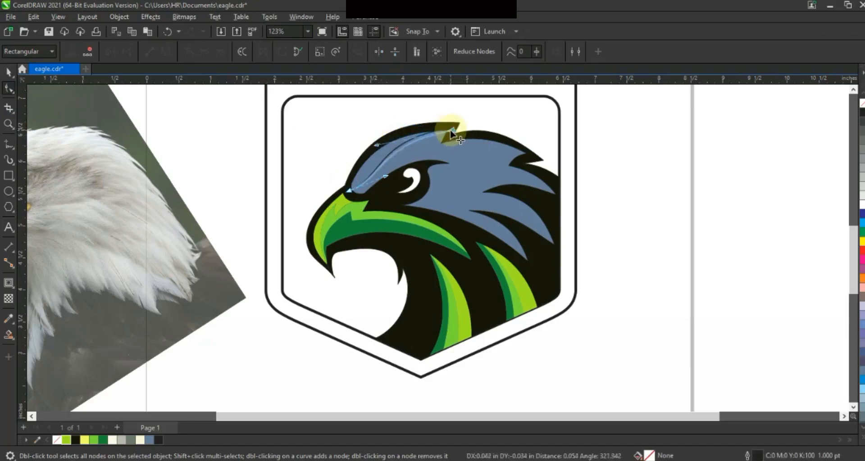
Extend the crown curve in a zigzag to the rear frame edge and bend its long segments along the head
click(8, 124)
click(422, 187)
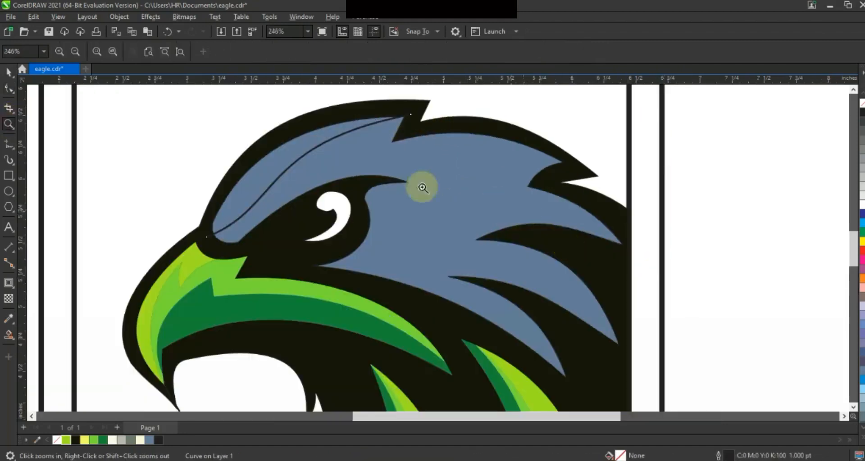
click(9, 143)
click(410, 114)
click(374, 148)
click(538, 159)
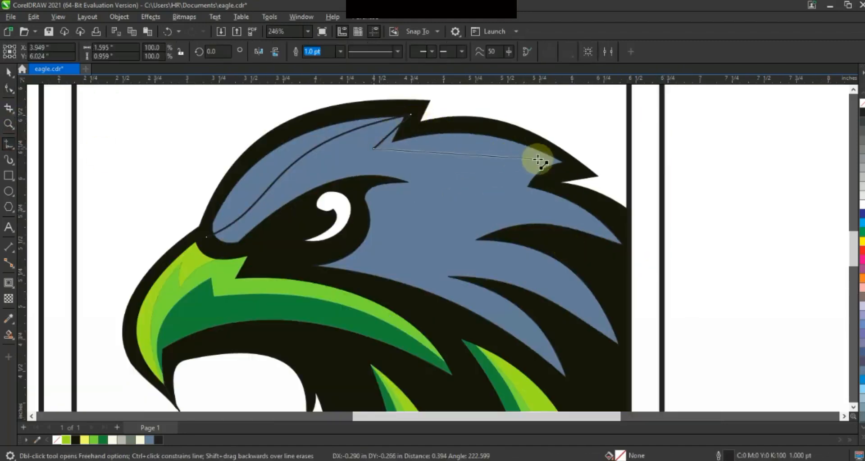
click(495, 197)
double_click(631, 248)
key(F10)
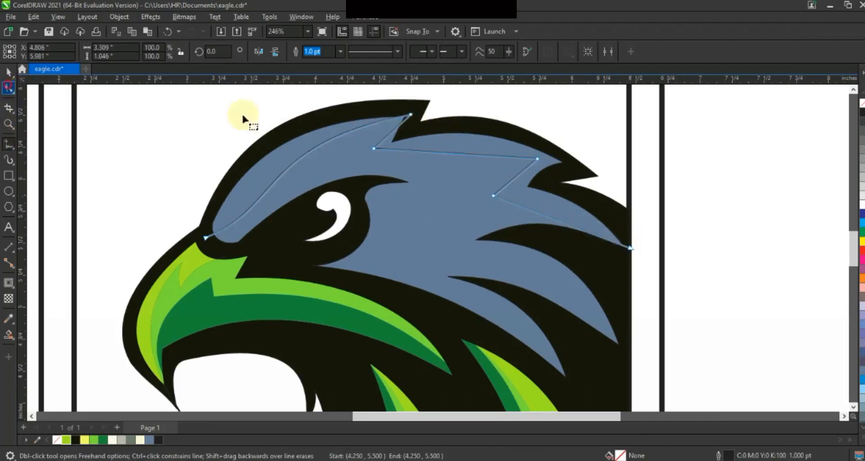
key(F10)
drag(461, 145, 460, 145)
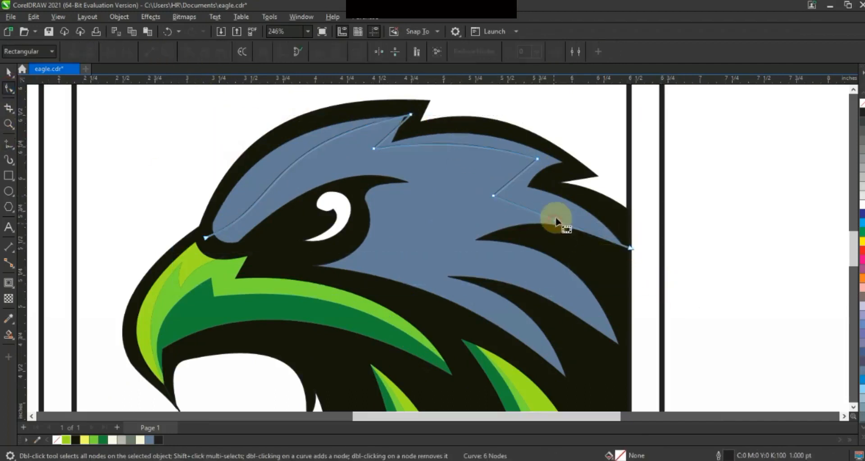
drag(555, 221, 560, 211)
Draw a zigzag line from behind the eye to the rear head feather and bend its segments into smooth curves
click(8, 144)
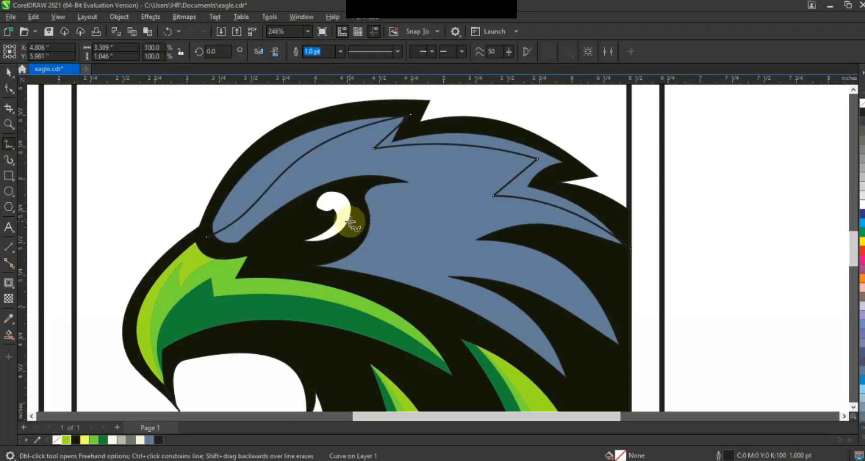
double_click(458, 241)
double_click(403, 205)
click(631, 244)
key(F10)
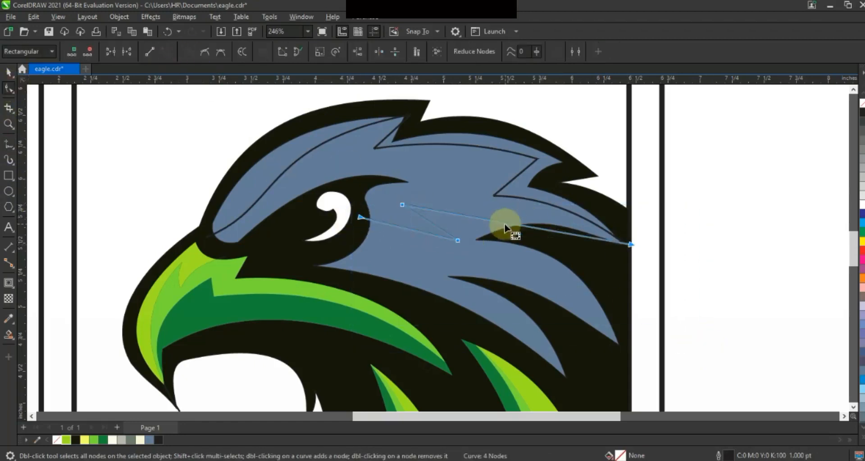
click(504, 219)
drag(506, 221, 506, 206)
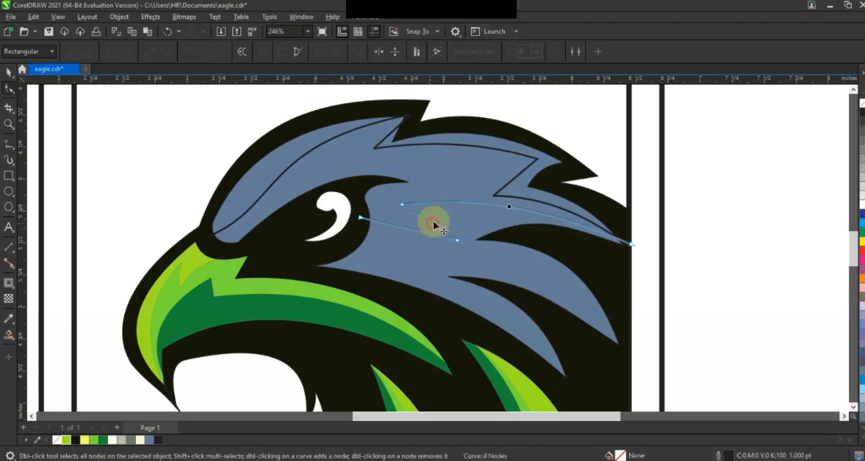
drag(457, 243, 375, 215)
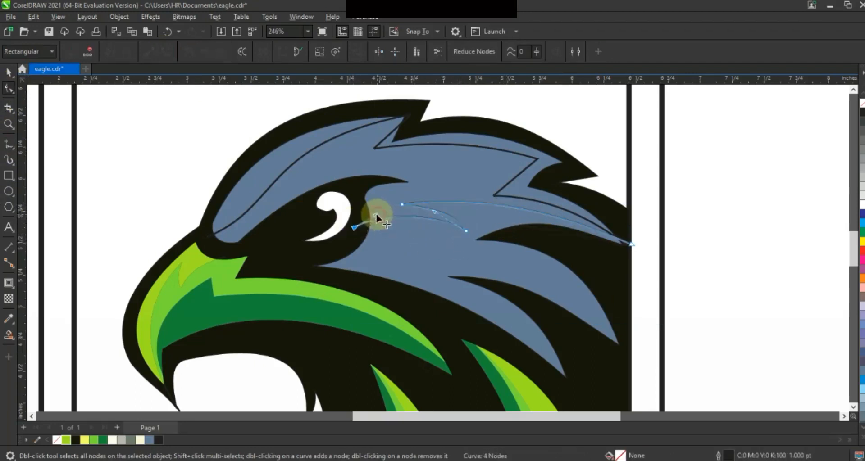
drag(465, 232, 477, 226)
Draw a curved line from below the eye past the lowest cheek feather, just inside its lower edge
key(F5)
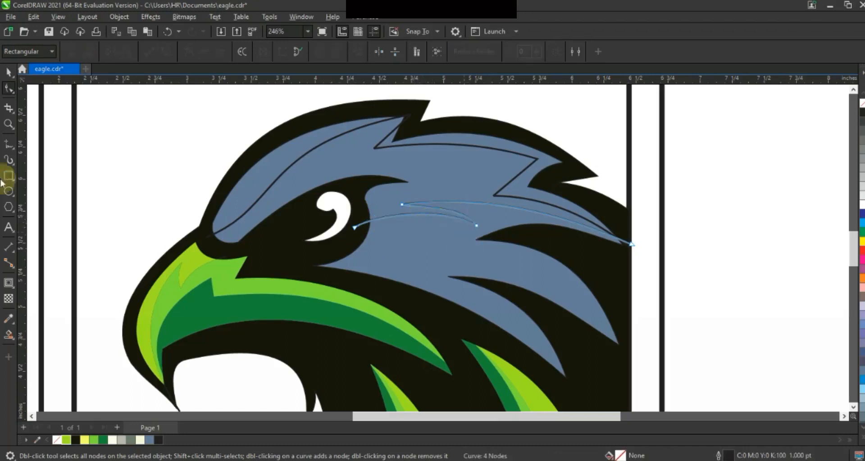
click(329, 260)
click(577, 366)
key(F10)
drag(454, 313, 455, 297)
Smart-fill the areas the lines enclose on the head and colour the front crown highlight light grey
click(9, 335)
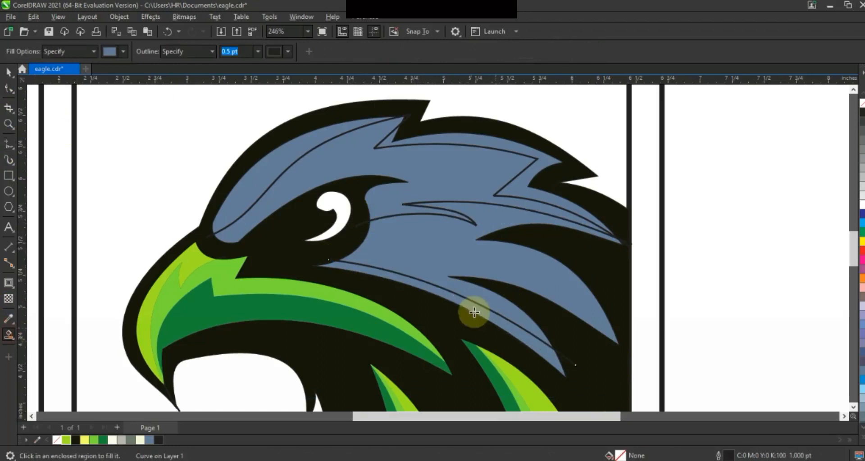
click(478, 179)
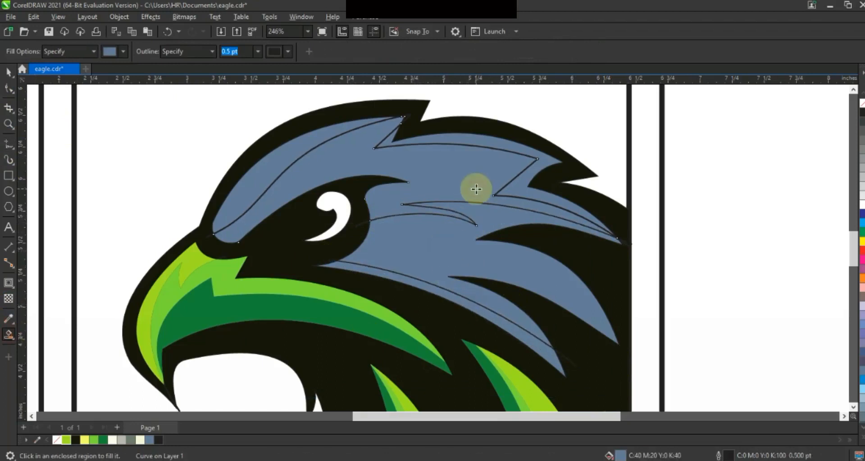
click(6, 73)
click(122, 440)
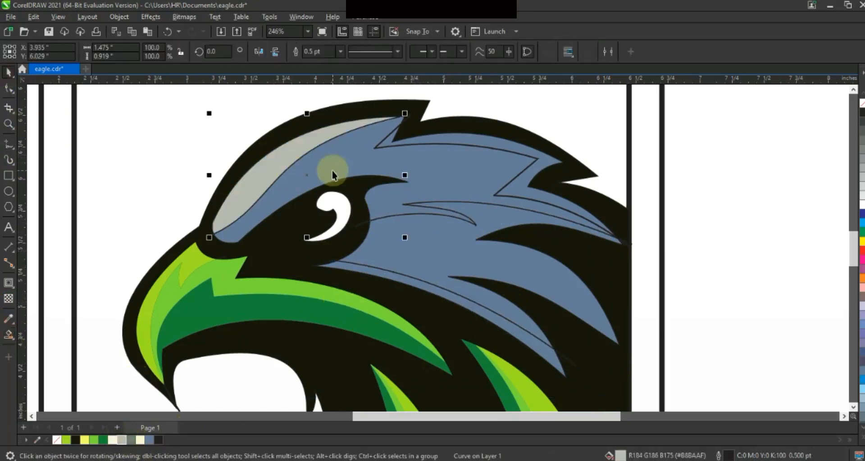
click(9, 335)
click(9, 73)
click(282, 148)
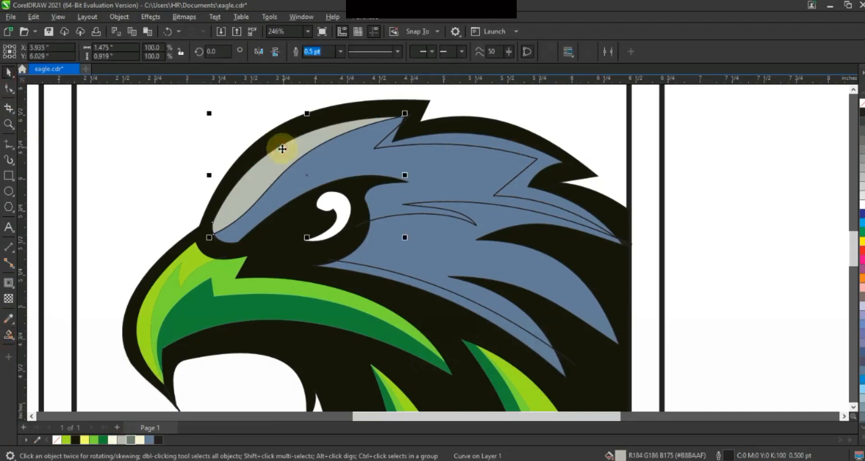
click(862, 190)
Colour the rear crown highlight light grey, the middle head area medium grey and the lower feathers 70% black
click(504, 151)
click(862, 189)
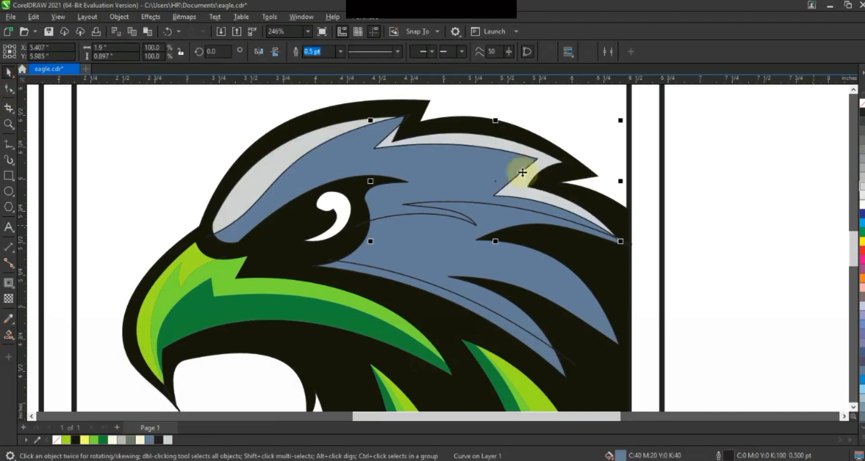
click(861, 183)
click(469, 240)
click(861, 145)
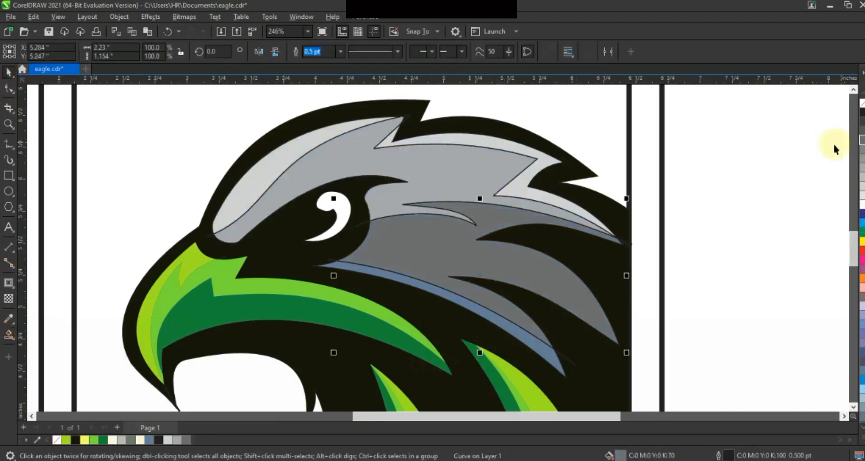
Fill the narrow strip along the lower edge of the cheek feathers with green
click(437, 298)
click(93, 440)
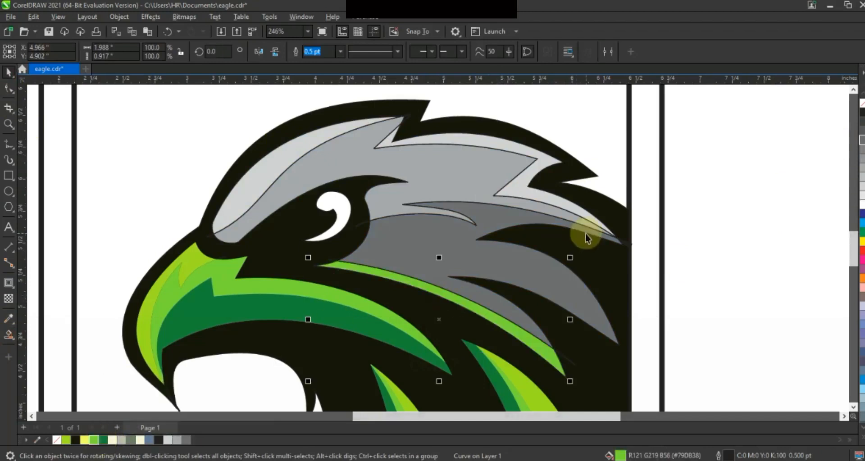
key(F3)
key(F3)
key(Escape)
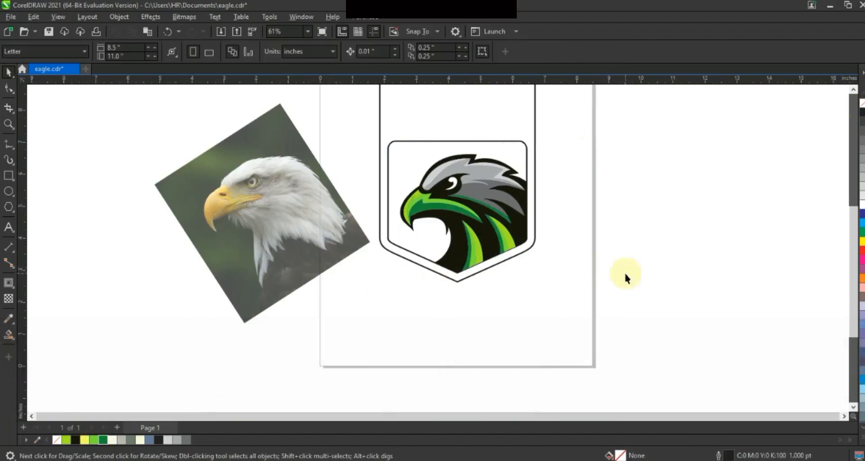
Fill the inner frame with a vertical fountain fill from light green #79DB38 at the top to dark green #158438 at the bottom
click(9, 124)
click(647, 331)
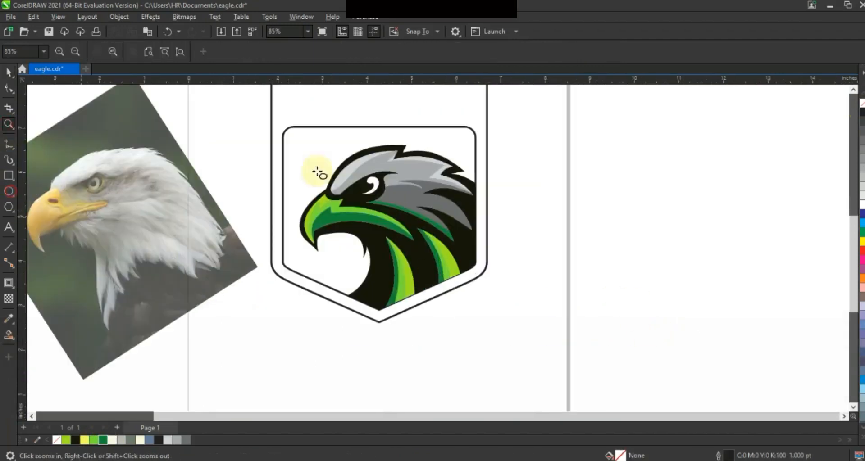
click(9, 72)
click(365, 118)
click(103, 440)
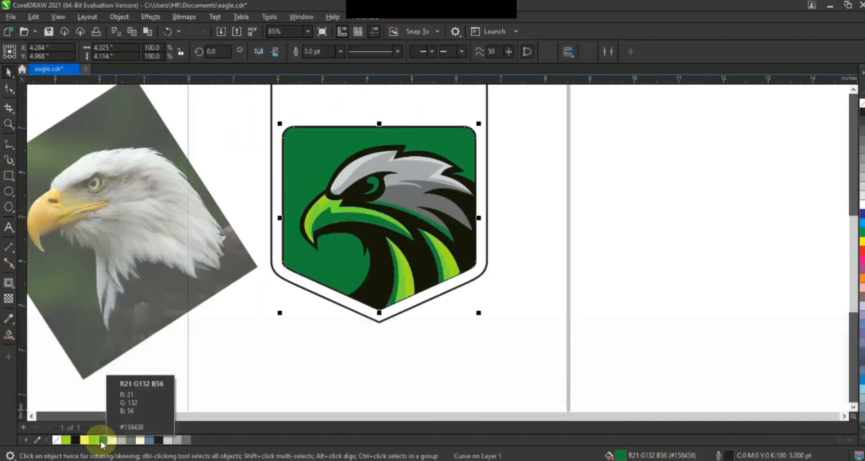
key(g)
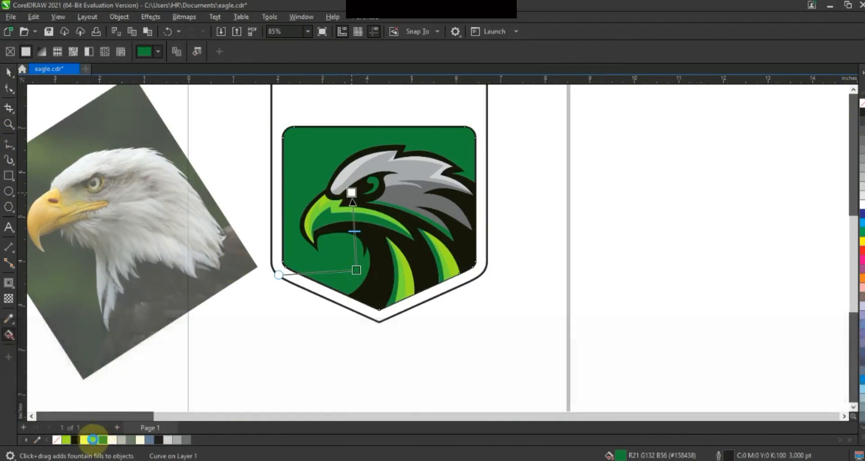
drag(94, 440, 351, 192)
drag(356, 270, 352, 299)
Fill the outer shield with black and remove the outlines from the inner frame and eagle artwork
click(9, 73)
click(486, 170)
key(shift+F2)
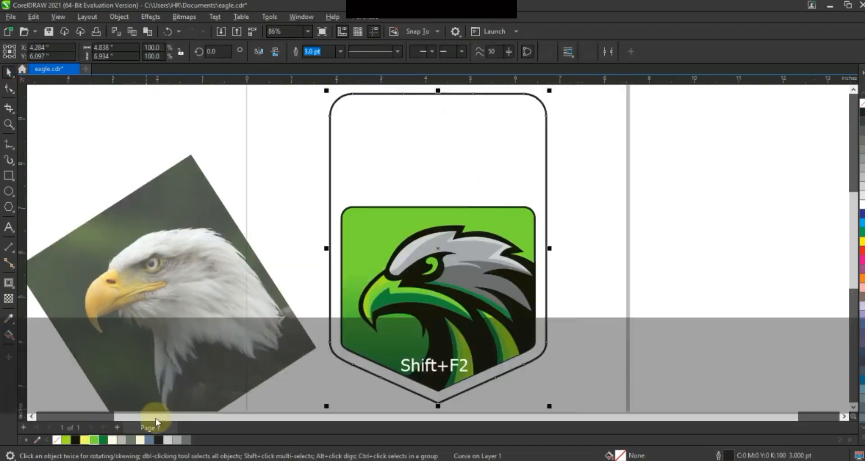
click(74, 440)
click(540, 226)
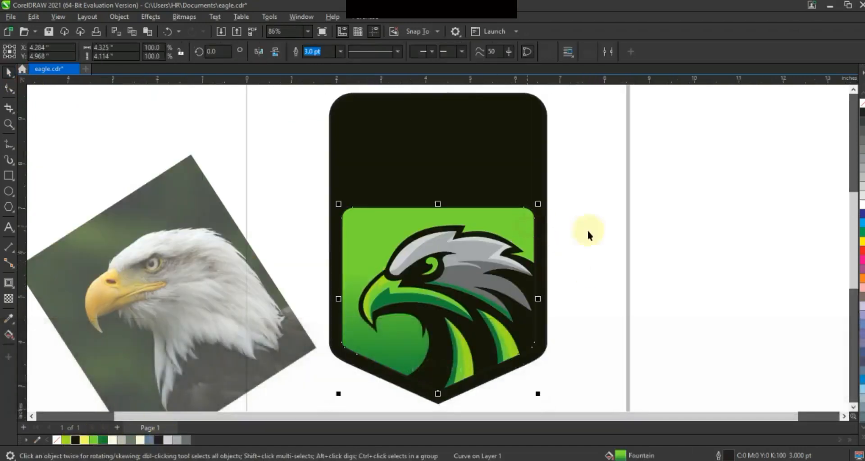
right_click(862, 104)
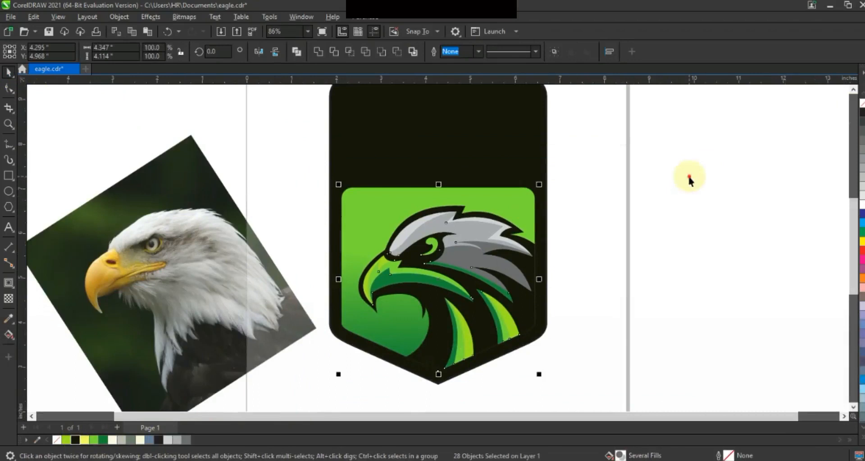
key(Escape)
Add the artistic text "GAMING" for the shield's lettering
scroll(589, 275, down, 2)
drag(401, 157, 617, 355)
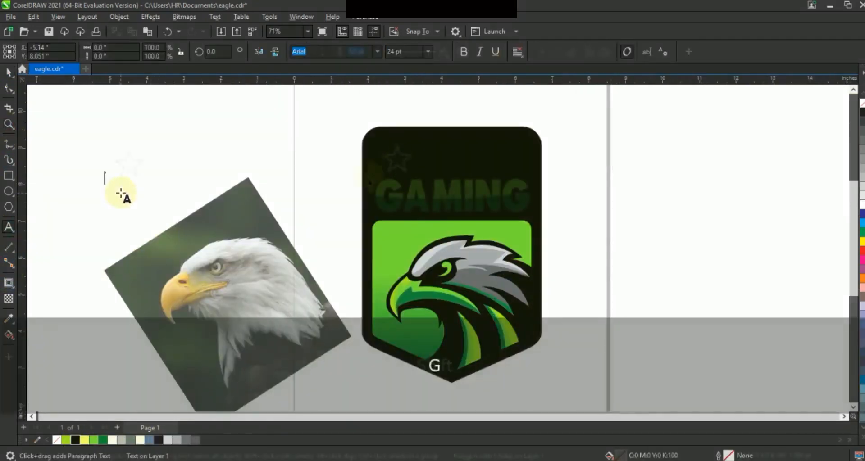
text(GAMING)
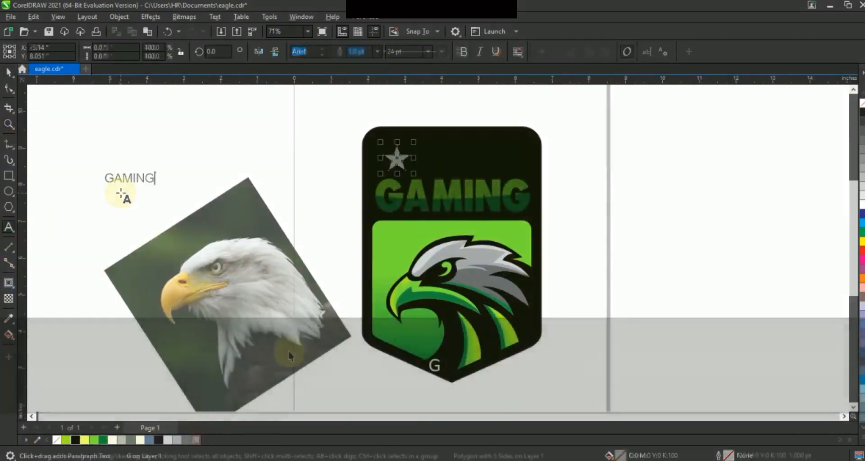
Repeat the star into an evenly spaced row of four above the lettering and remove the stars' outlines
ctrl+click(434, 173)
key(ctrl+r)
key(ctrl+r)
drag(609, 133, 356, 183)
right_click(57, 439)
Delete the eagle reference photo and preview the logo full screen
click(270, 270)
key(Delete)
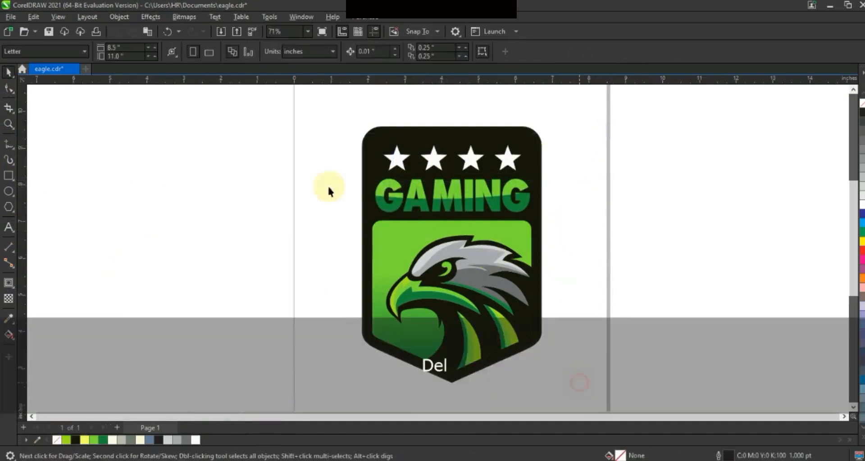
drag(311, 106, 579, 389)
key(shift+F2)
key(F9)
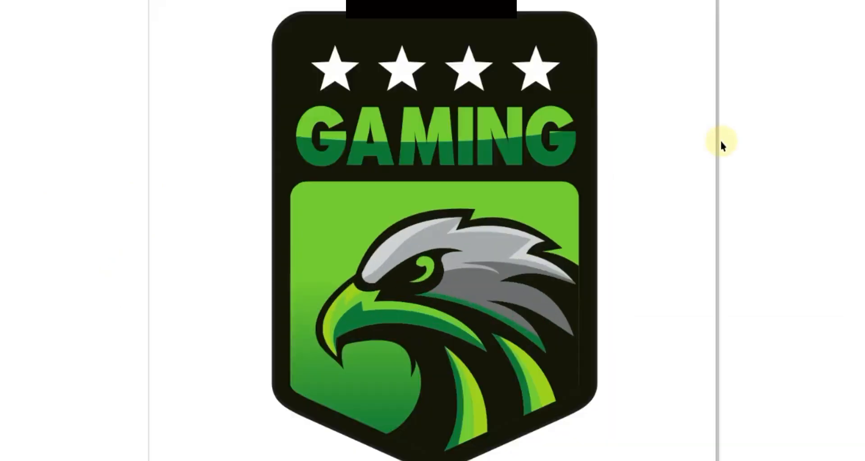
key(Escape)
Smart-fill the highlight inside the eagle's eye and colour it white
click(434, 269)
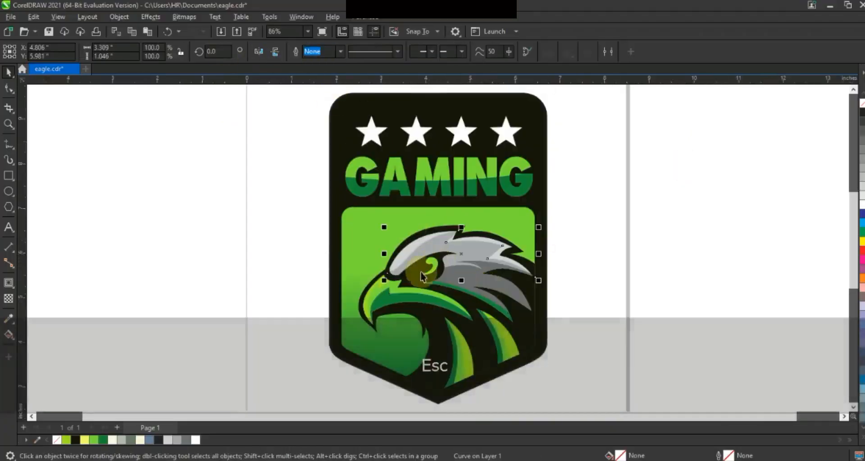
click(193, 266)
click(12, 339)
click(38, 349)
click(432, 268)
click(9, 72)
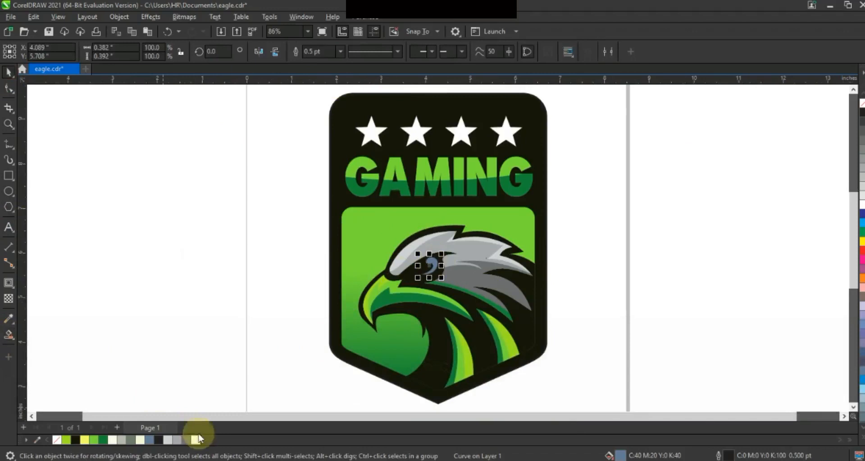
click(195, 439)
Review the finished shield logo on the page, zoomed in and in full-screen preview
click(608, 222)
key(F3)
drag(563, 349, 361, 144)
click(690, 182)
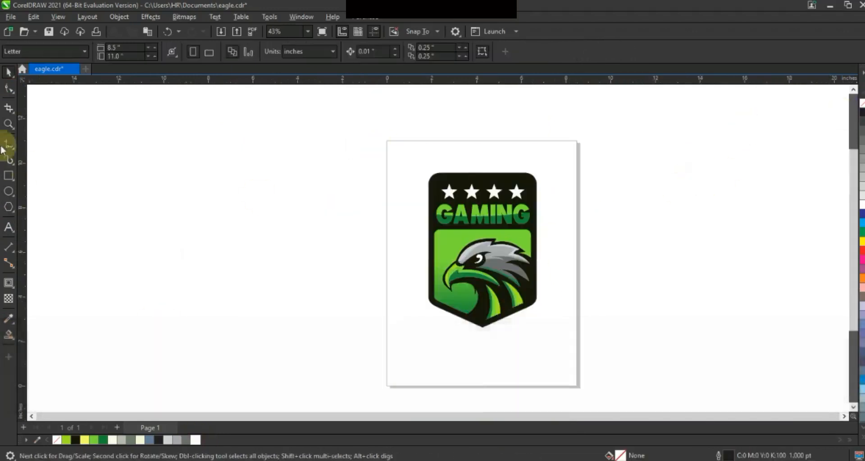
click(9, 124)
drag(564, 336, 563, 335)
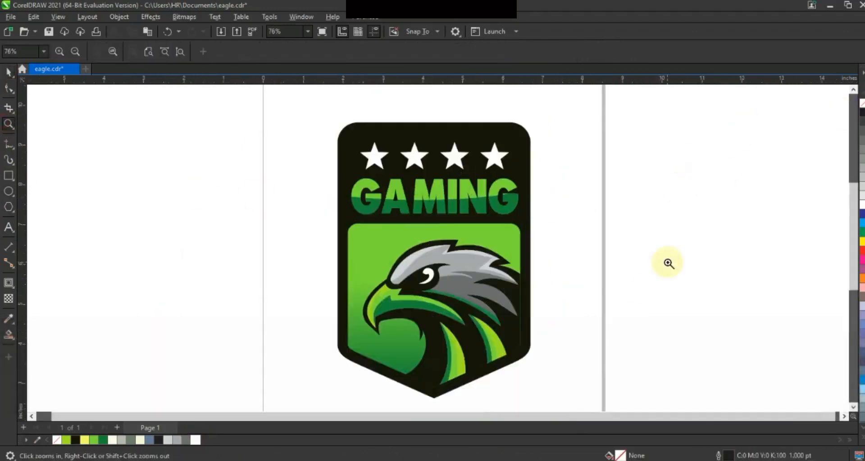
key(F9)
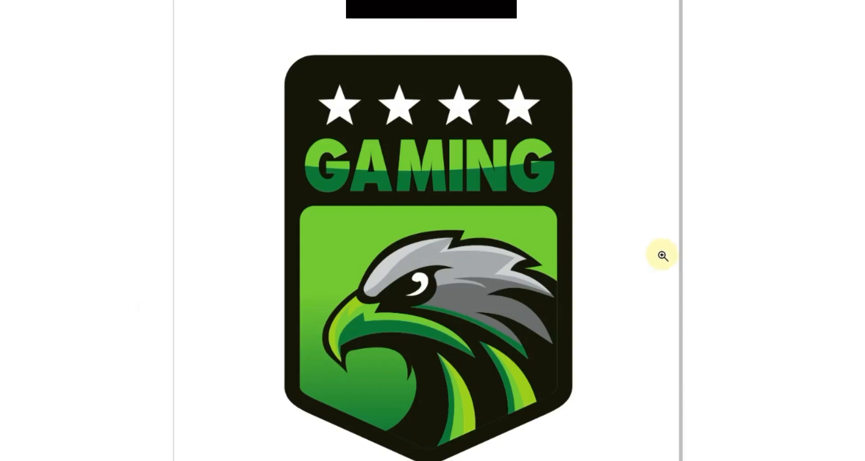
key(F9)
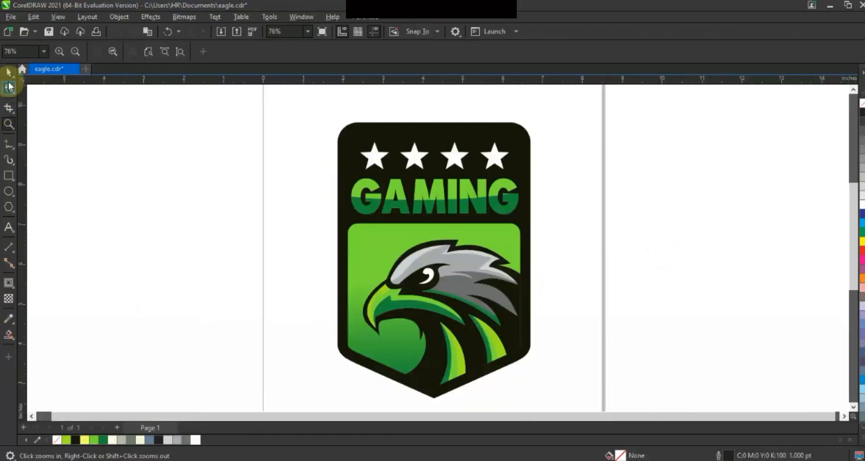